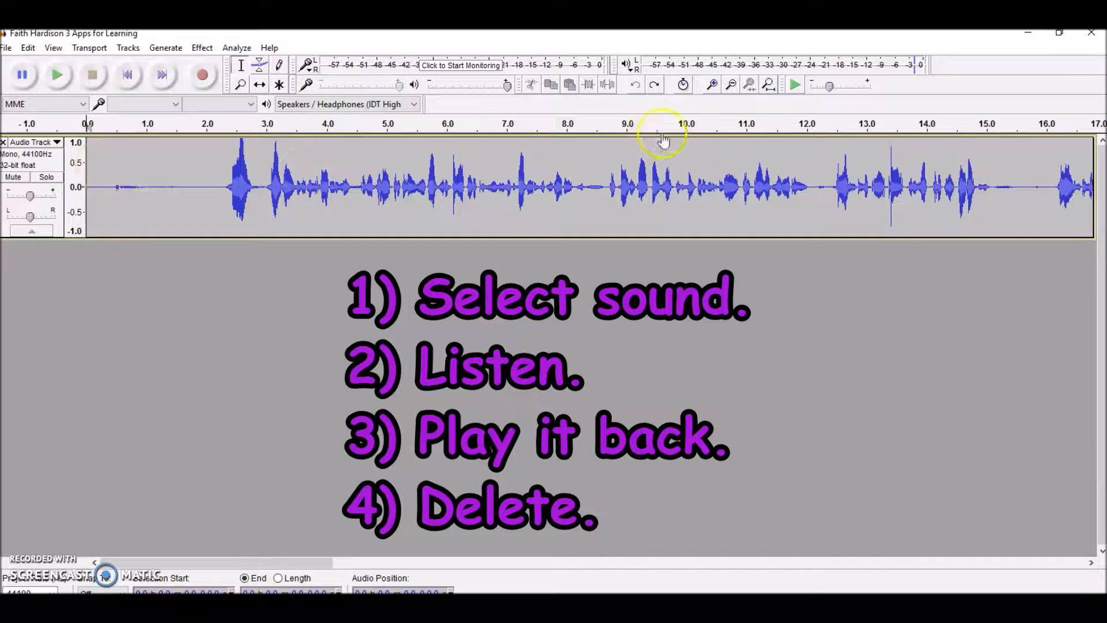
Listen to the near-silent opening of the audio track, from 0 to about 2.35 s, and delete it.
click(719, 87)
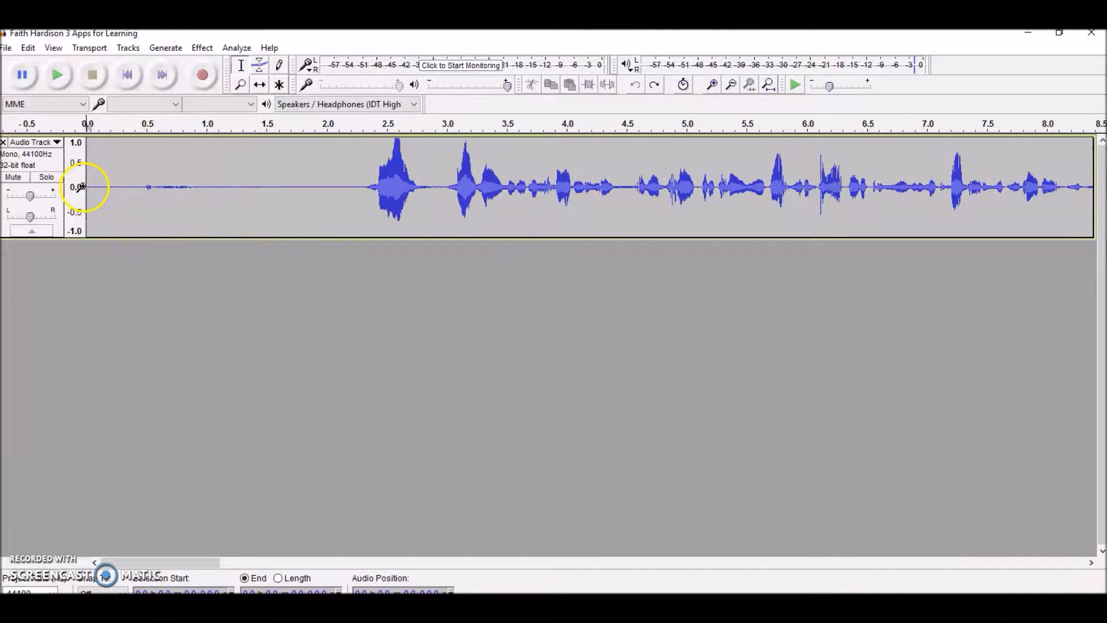
drag(86, 188, 363, 191)
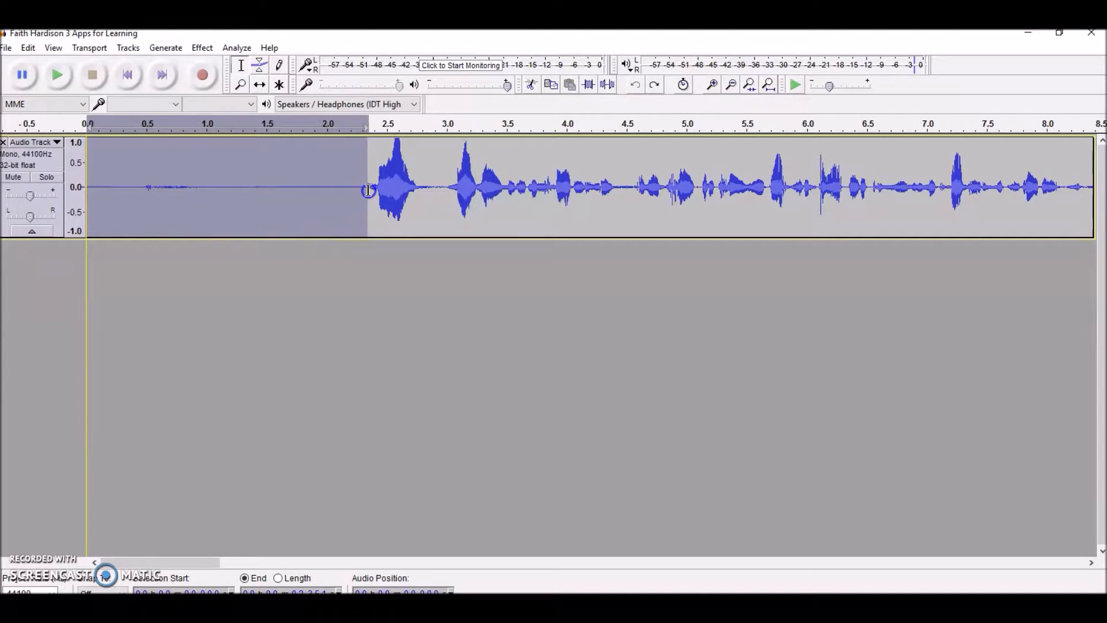
drag(368, 190, 367, 190)
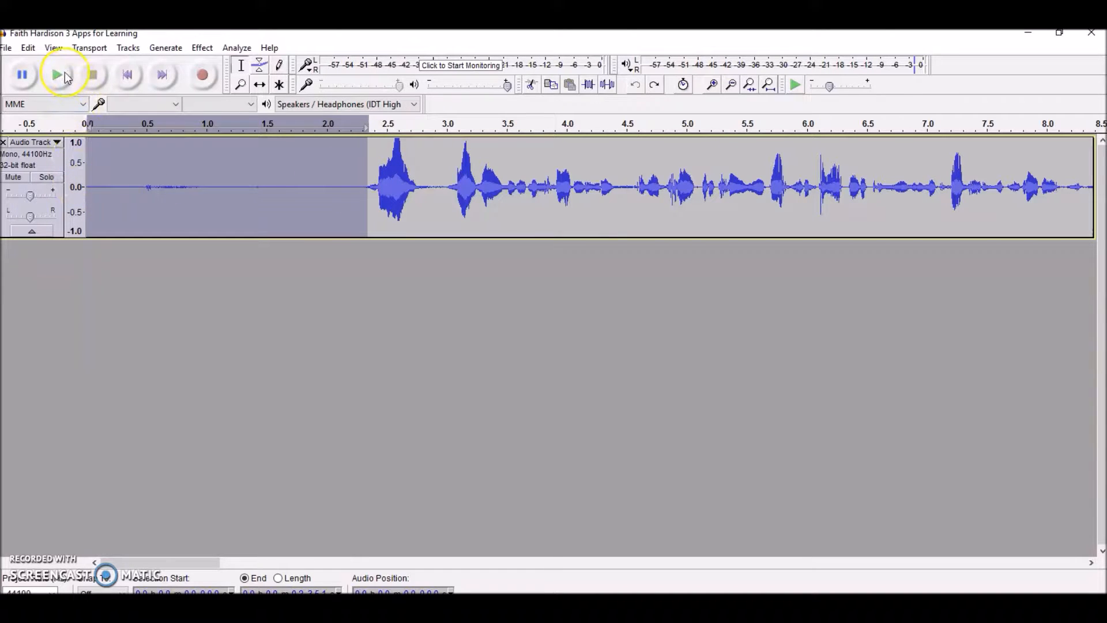
click(65, 74)
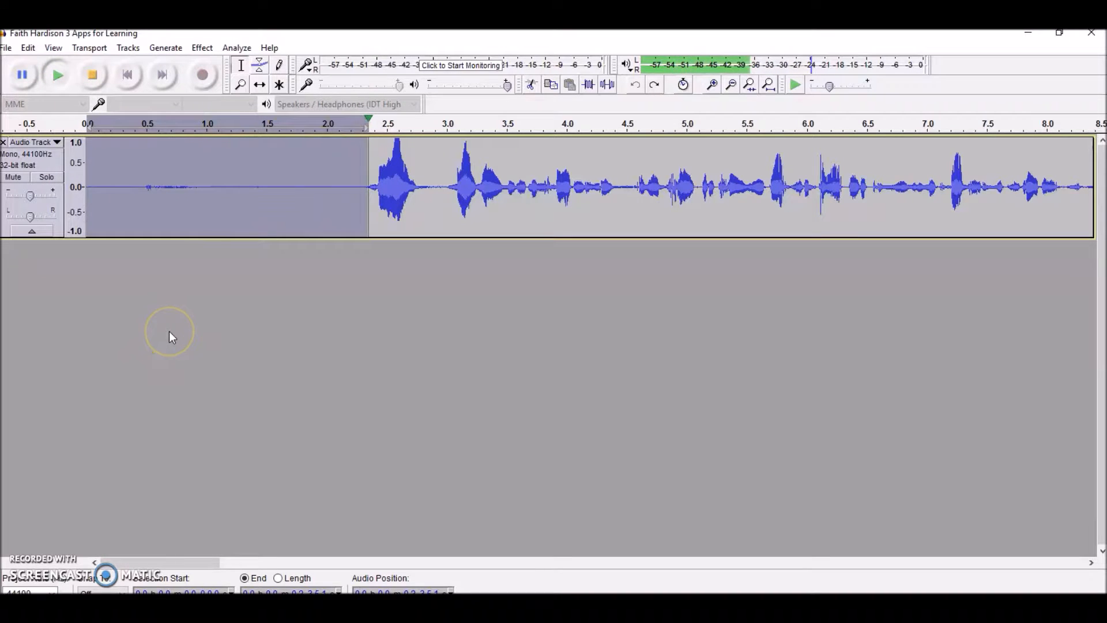
click(28, 48)
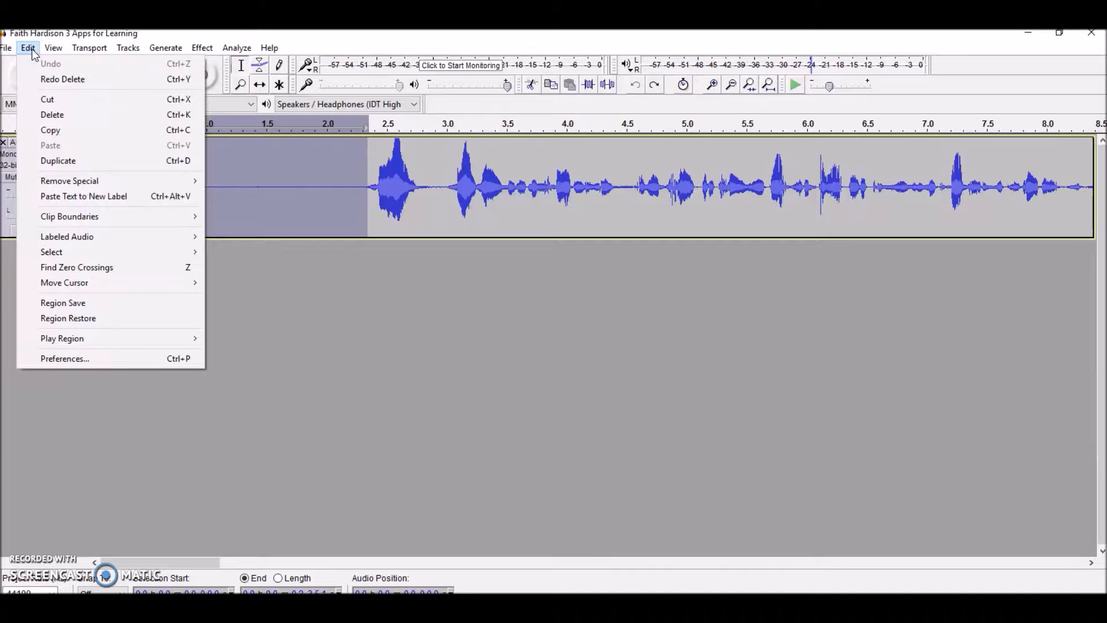
click(81, 120)
click(84, 117)
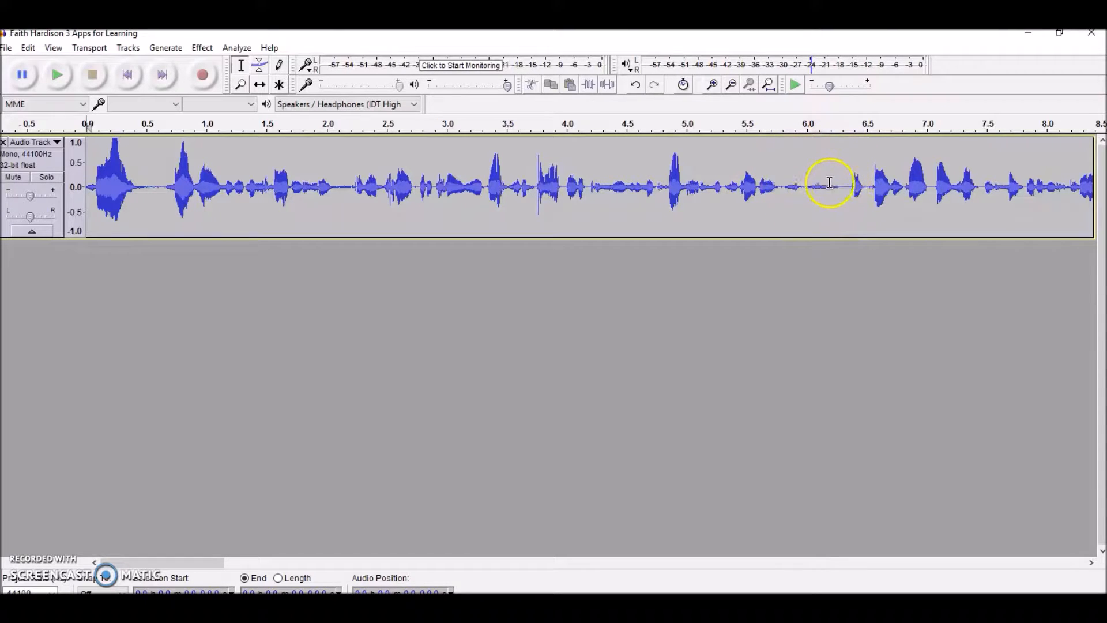
Play back the track from its new beginning to check for further unwanted sounds.
click(58, 75)
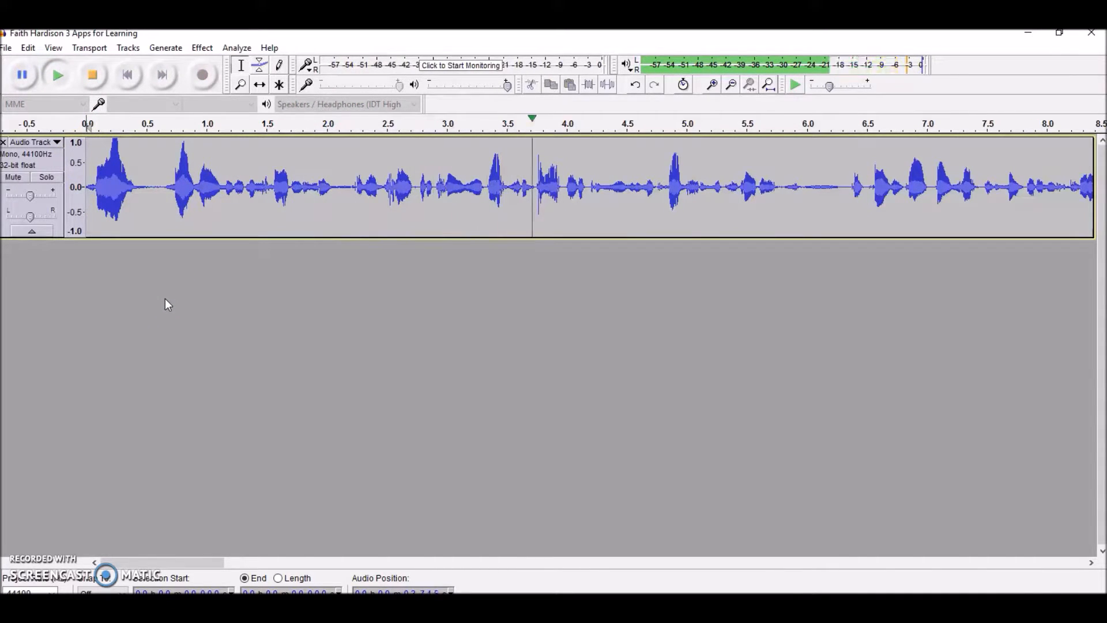
click(155, 297)
click(92, 75)
Listen to the faint noise between about 6.0 and 6.3 s and delete it.
click(826, 197)
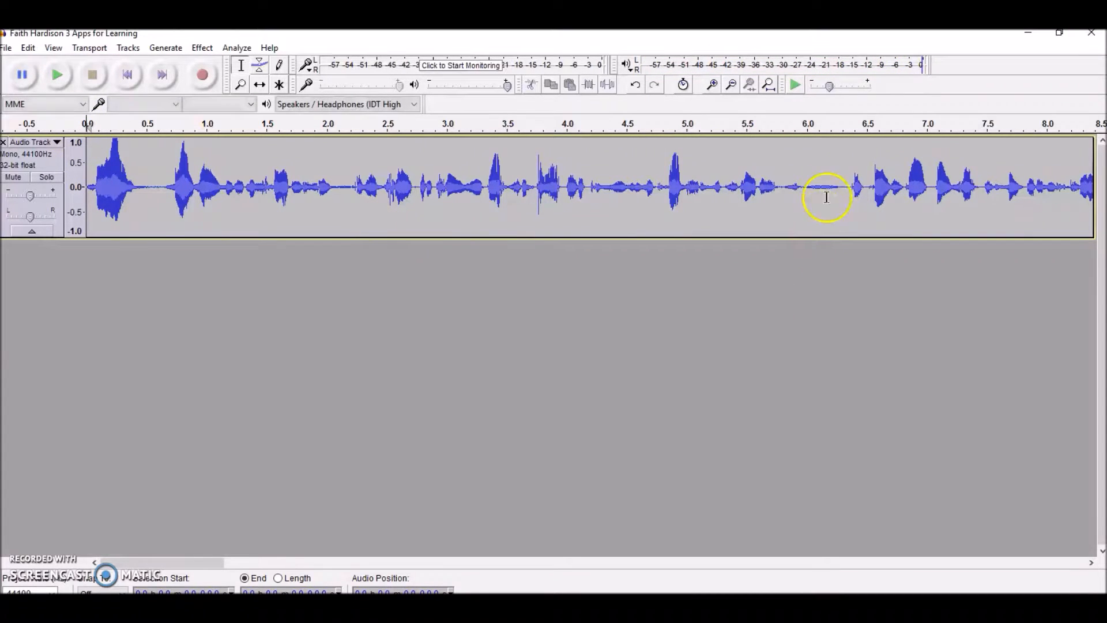
drag(806, 191, 840, 193)
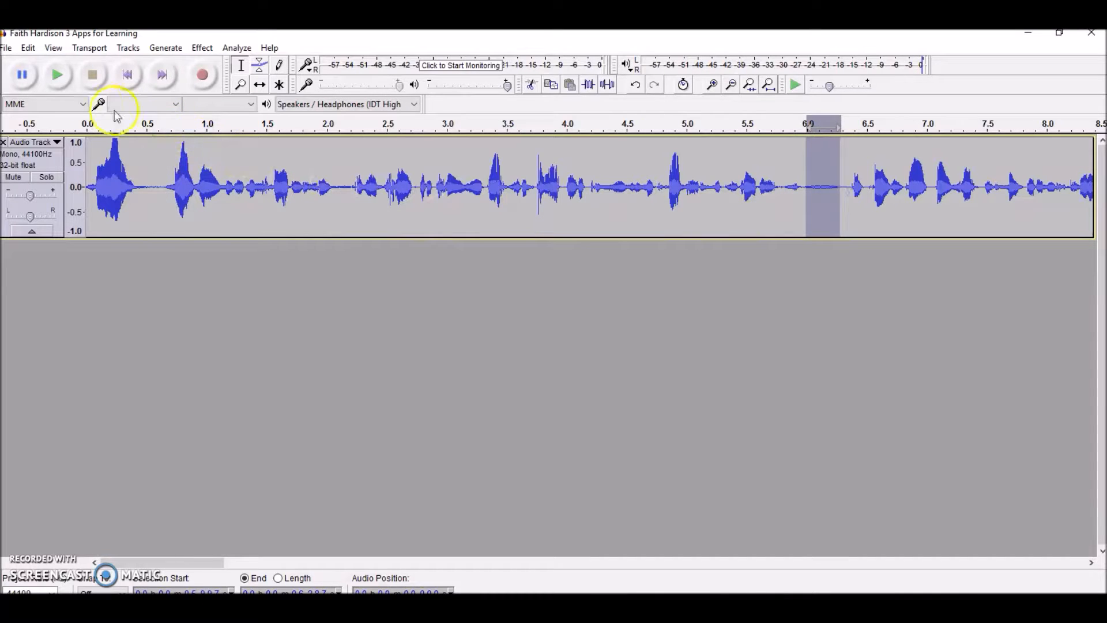
click(62, 81)
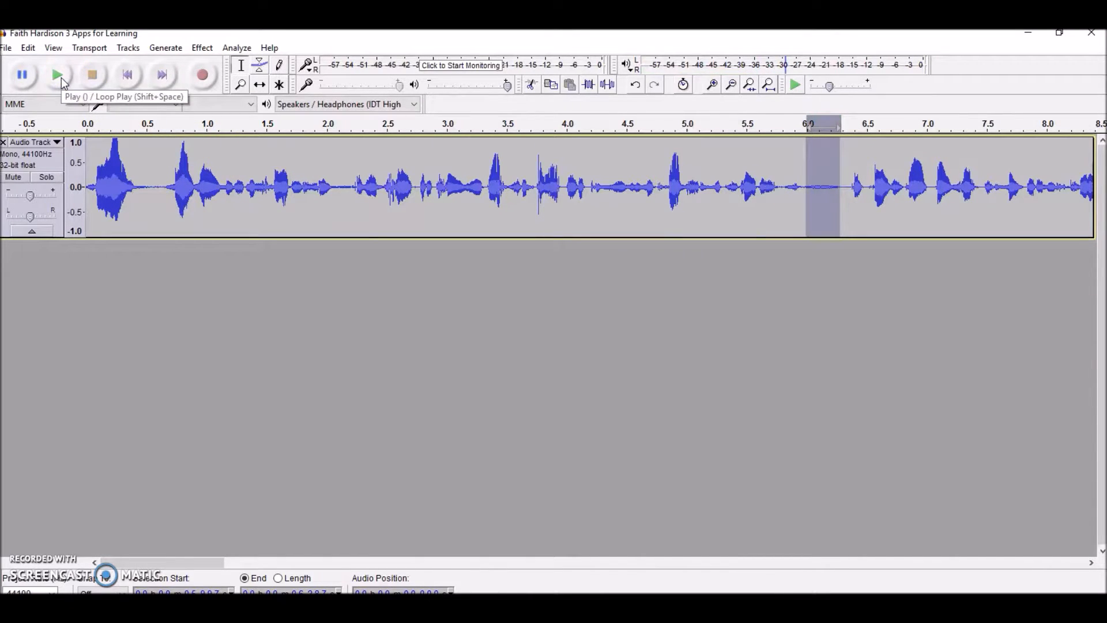
click(28, 47)
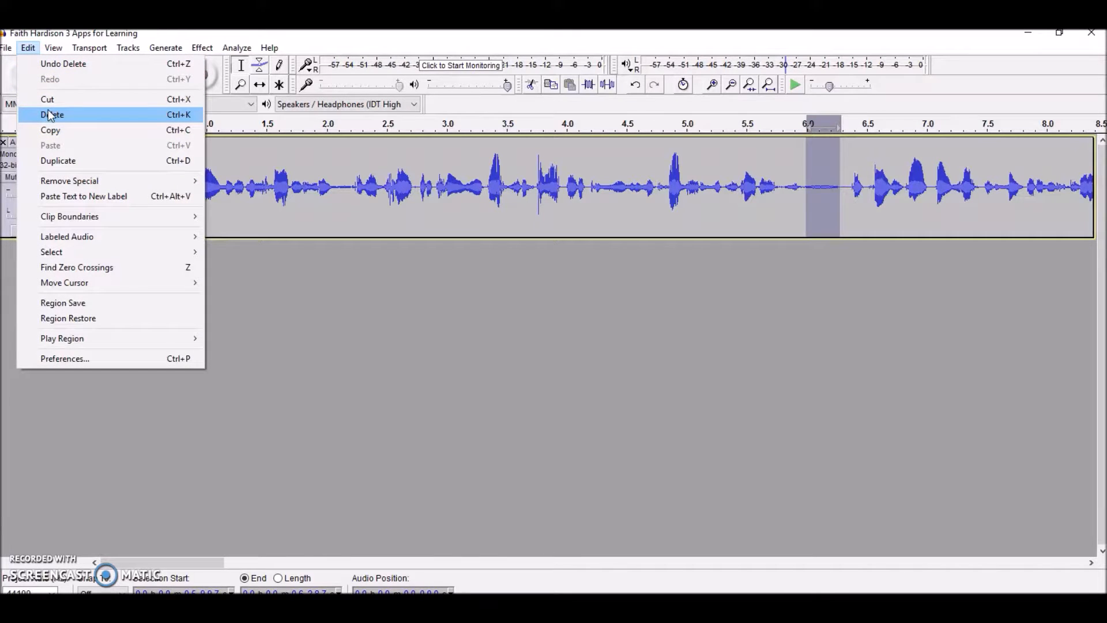
click(77, 120)
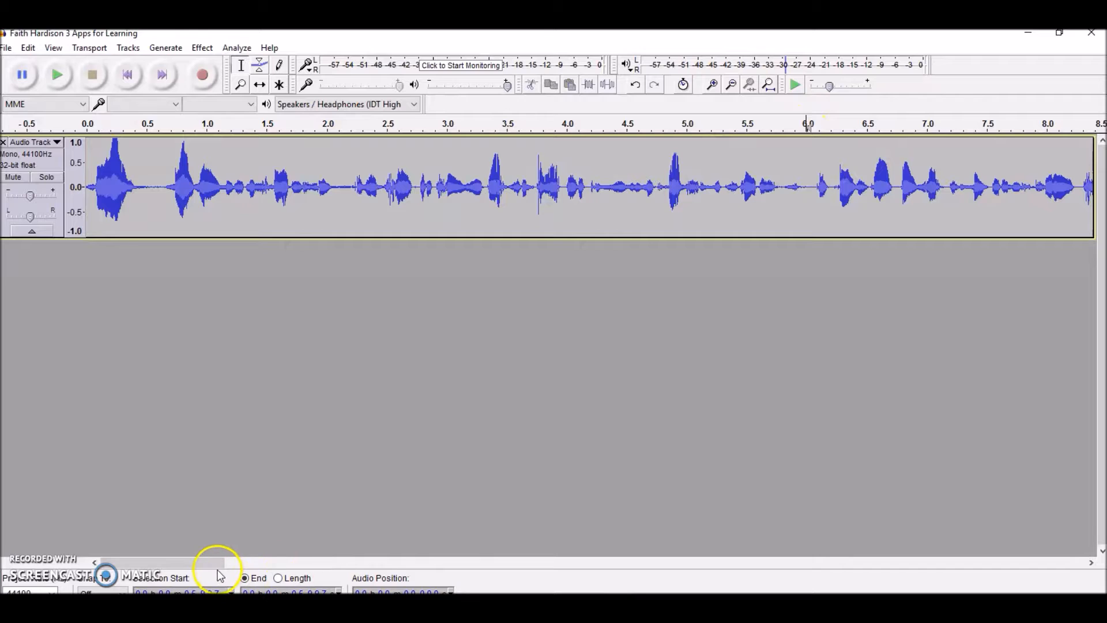
Play the track on from about 6 s and delete the faint noise between about 9.57 and 9.71 s.
drag(198, 563, 292, 562)
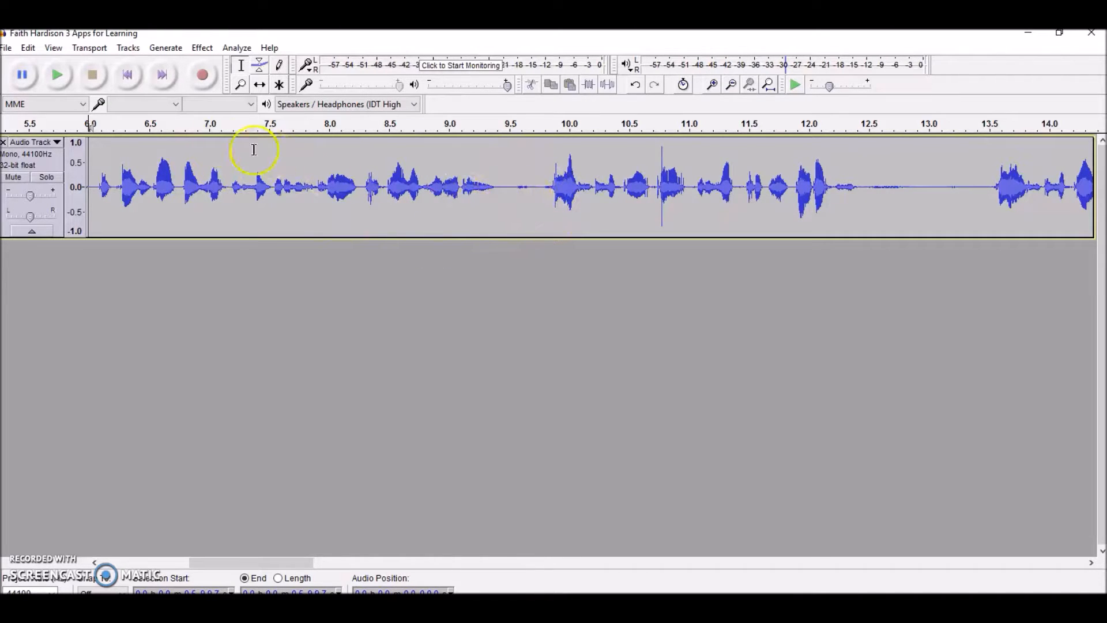
click(57, 76)
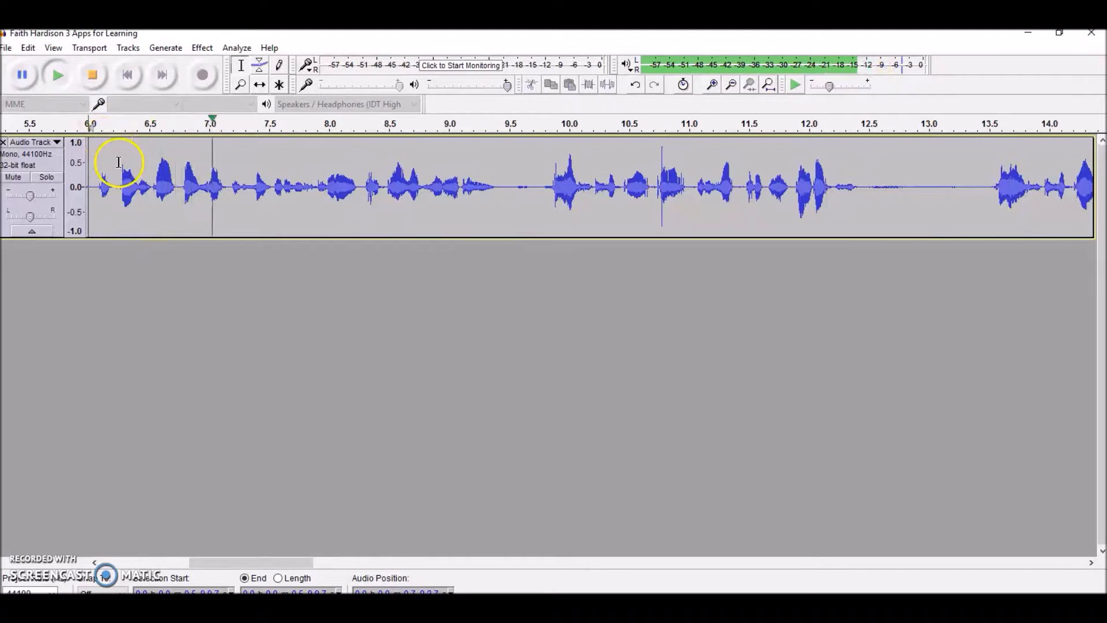
click(92, 75)
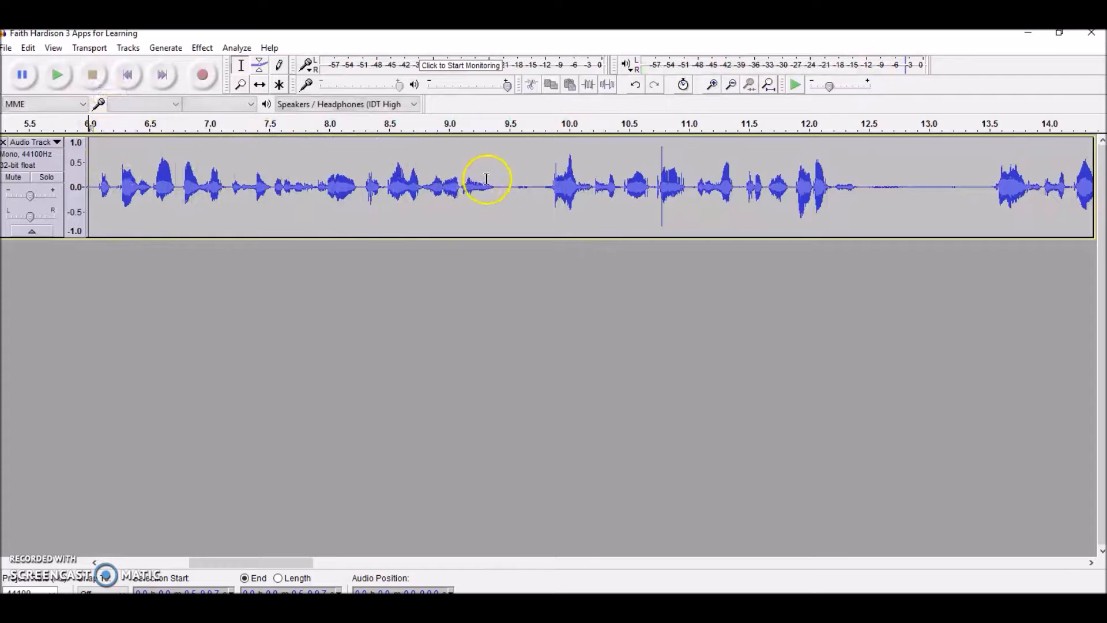
drag(516, 186, 532, 186)
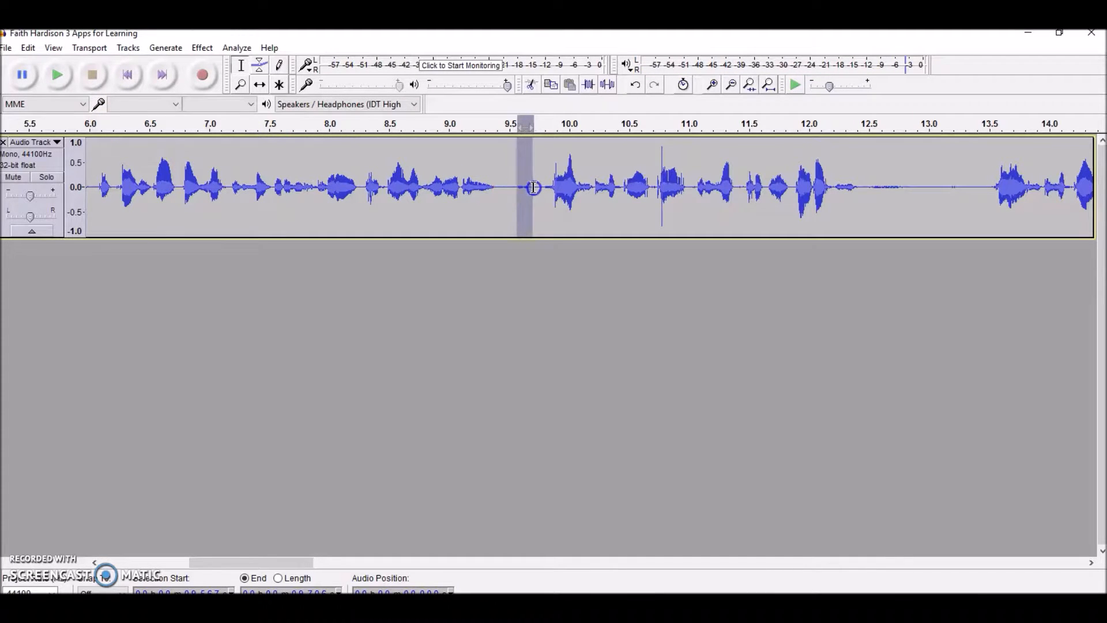
click(59, 84)
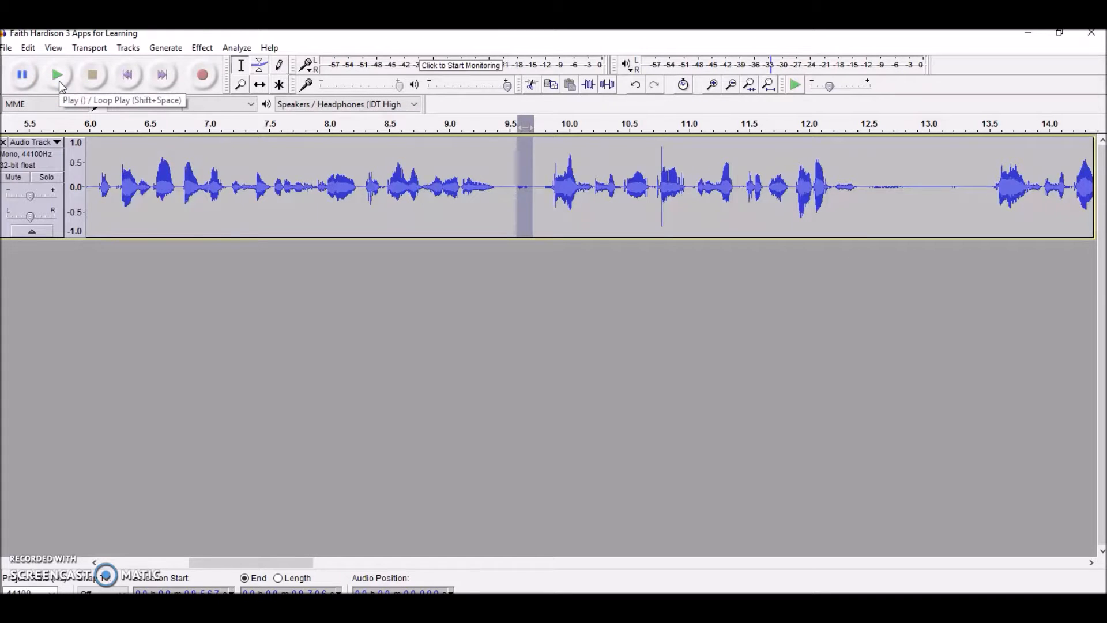
key(Delete)
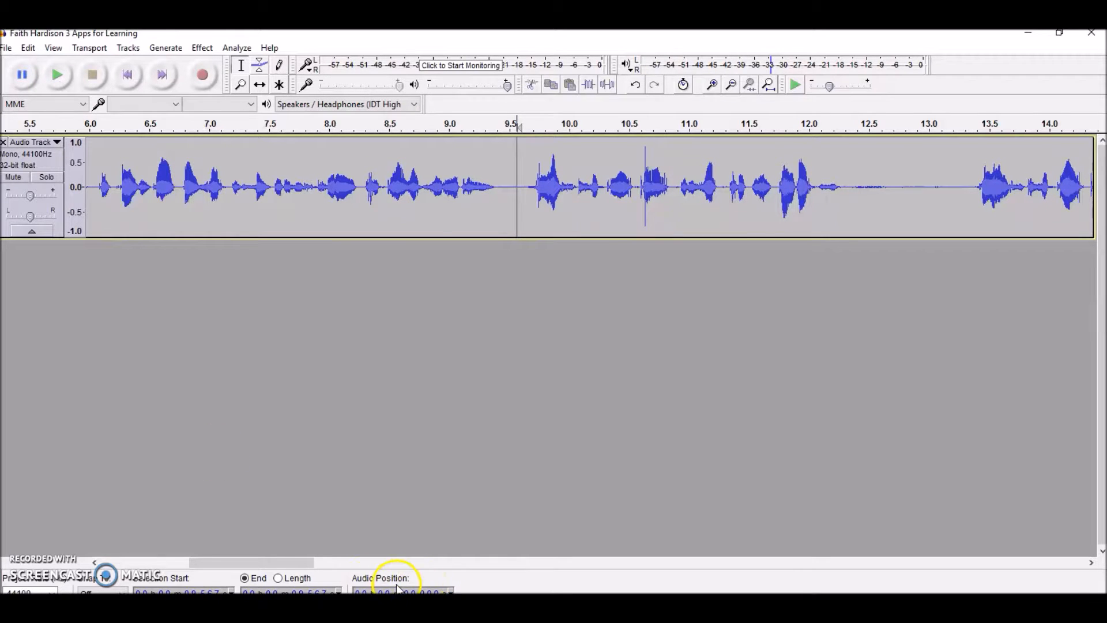
Play the track on from about 9.6 s and delete the whole section up to about 13.3 s.
drag(285, 564, 341, 566)
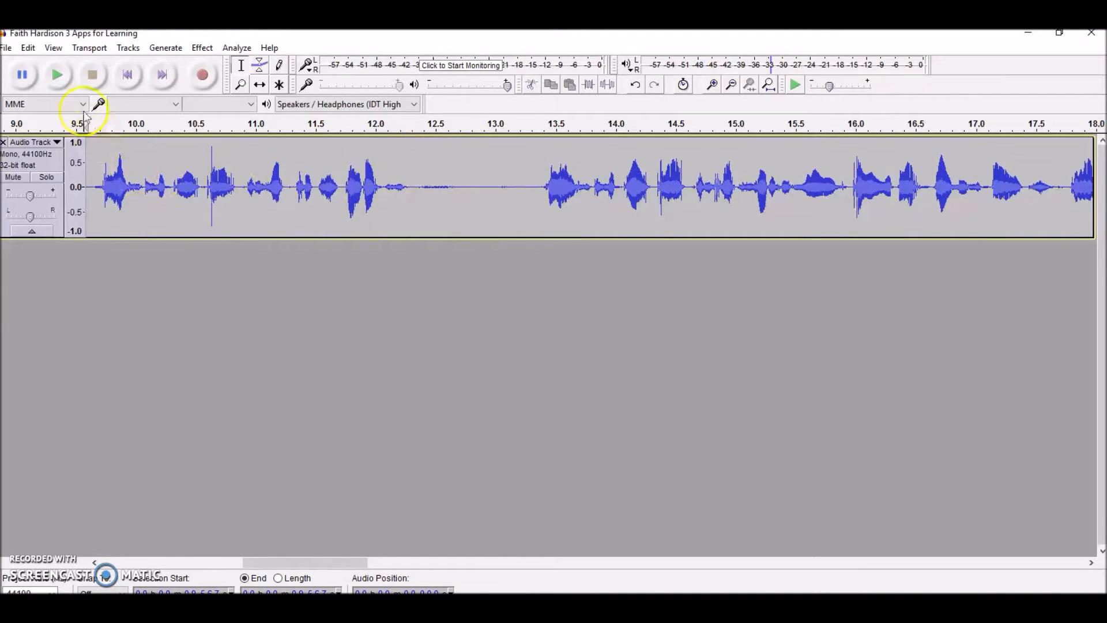
click(60, 76)
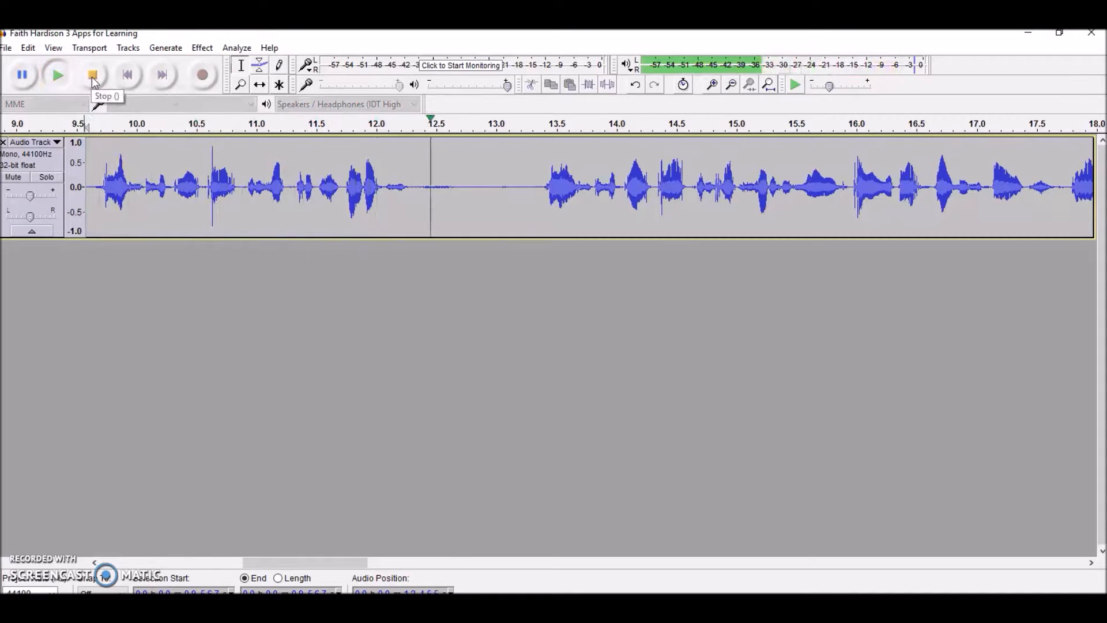
click(91, 78)
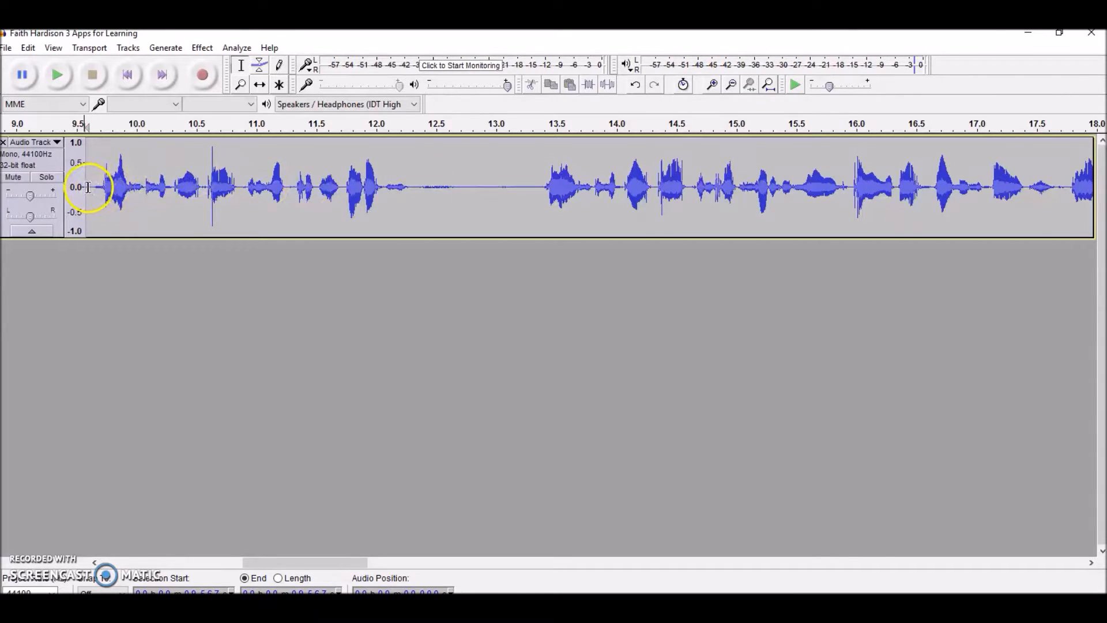
drag(86, 187, 537, 196)
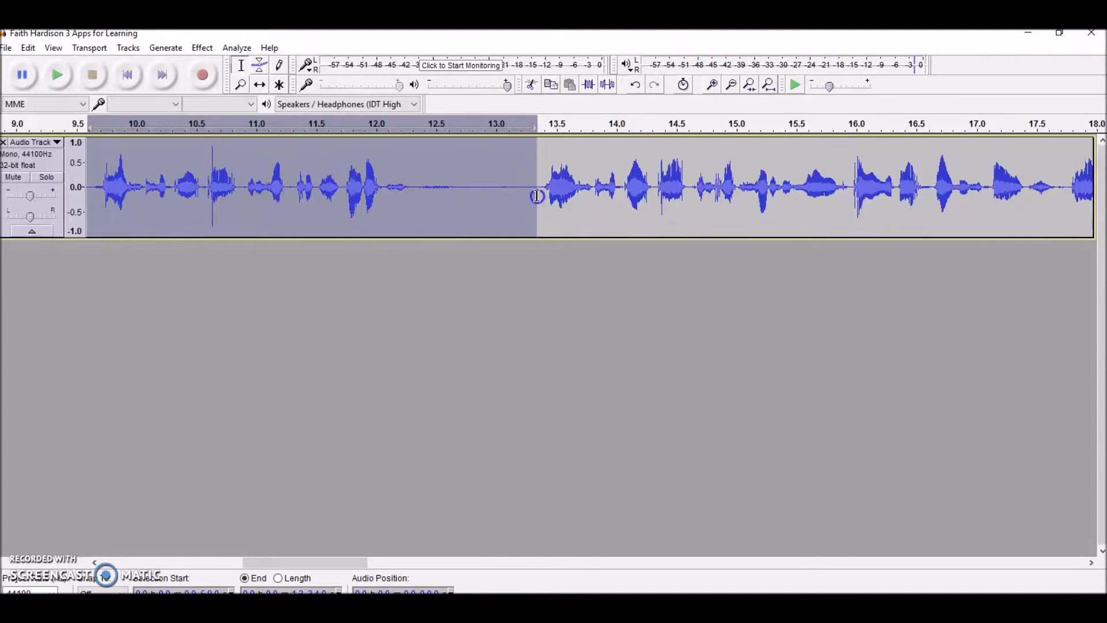
key(Delete)
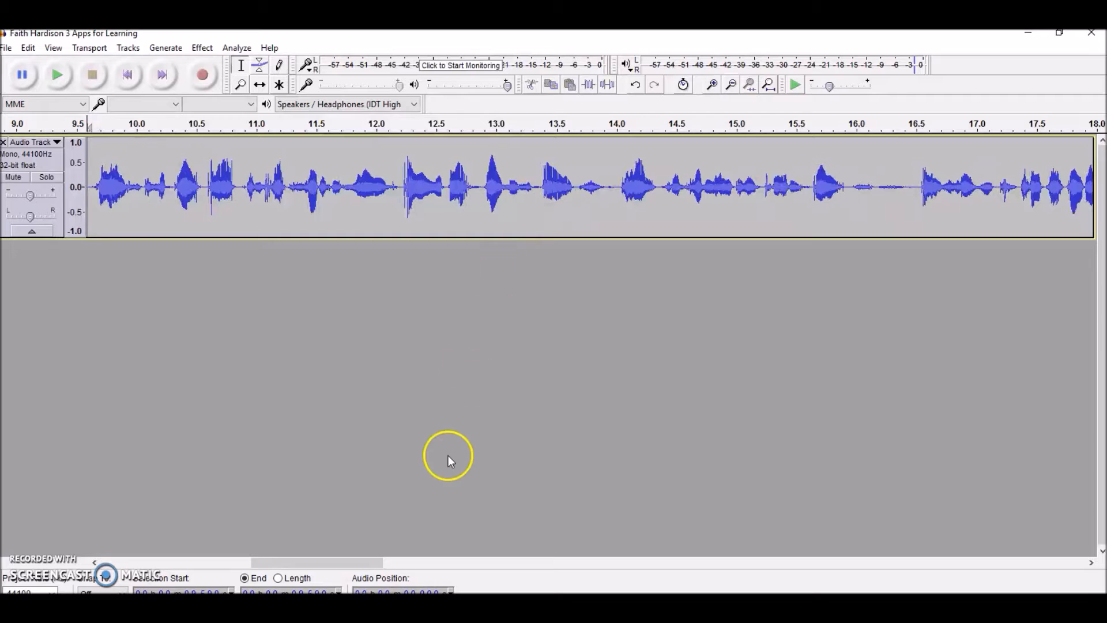
Play the track from about 9.1 s to beyond 16 s to check the cut.
drag(365, 560, 350, 561)
click(149, 184)
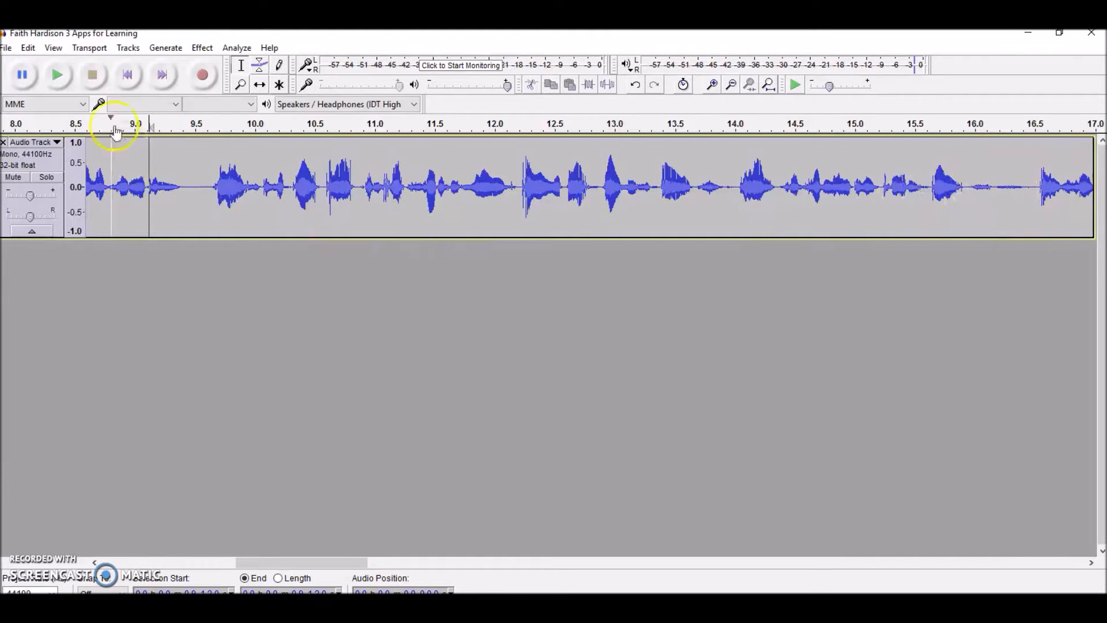
click(57, 75)
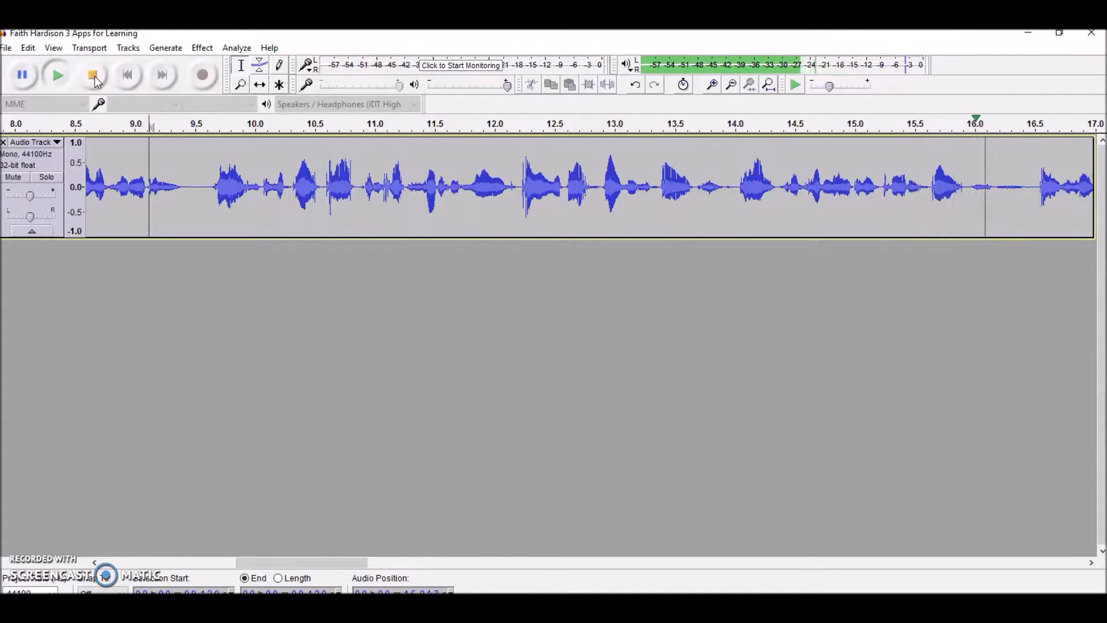
click(96, 78)
Listen to the faint noise between about 16.2 and 16.4 s and delete it.
click(1000, 188)
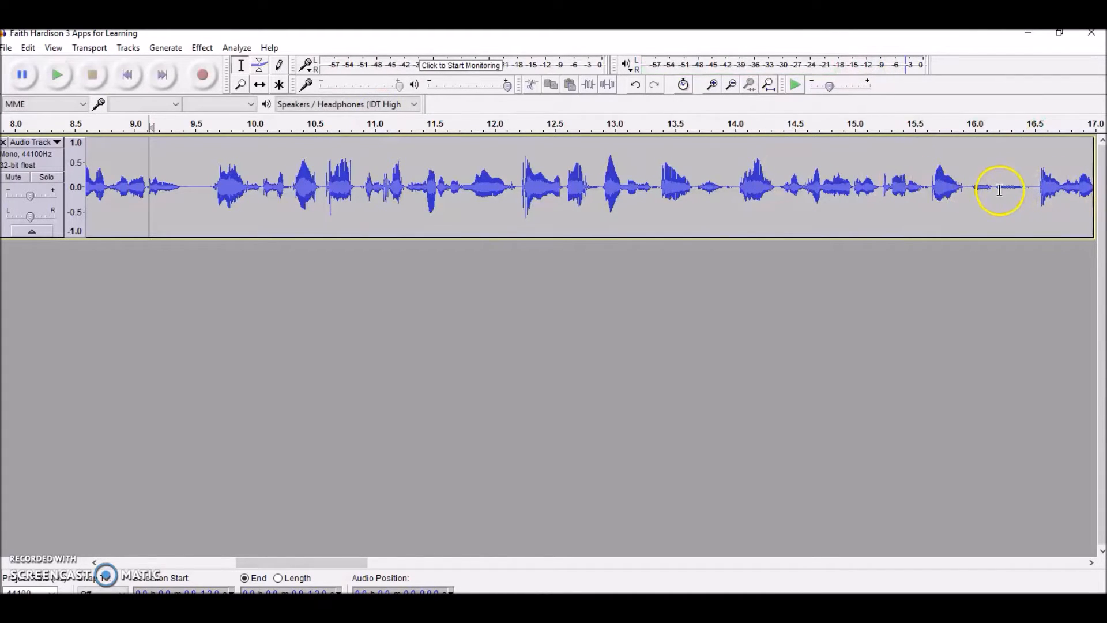
drag(999, 188, 1024, 188)
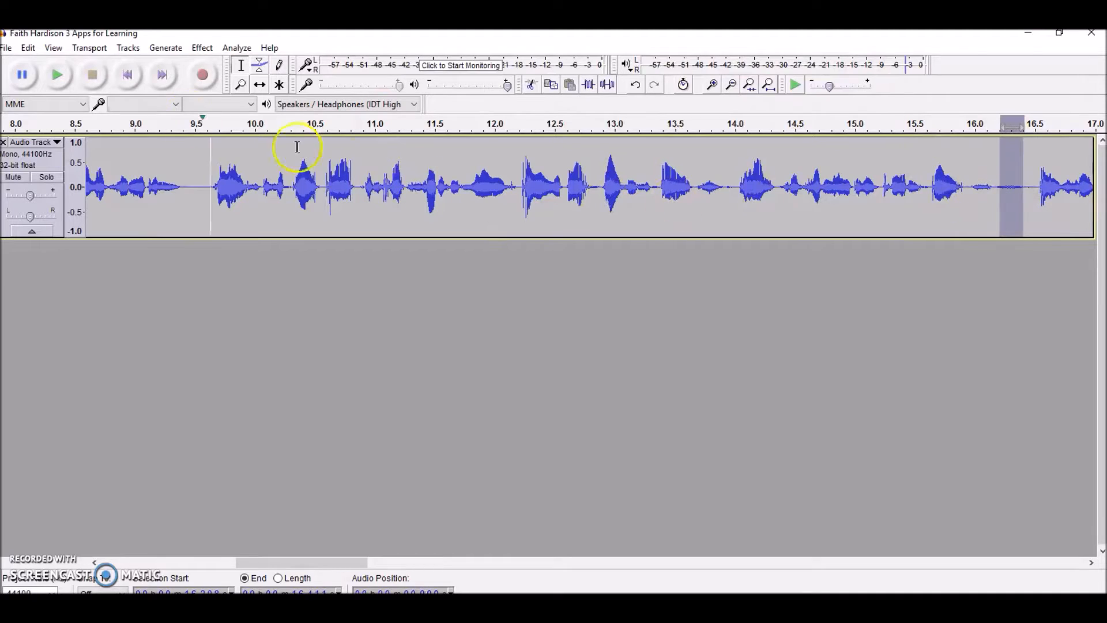
click(55, 81)
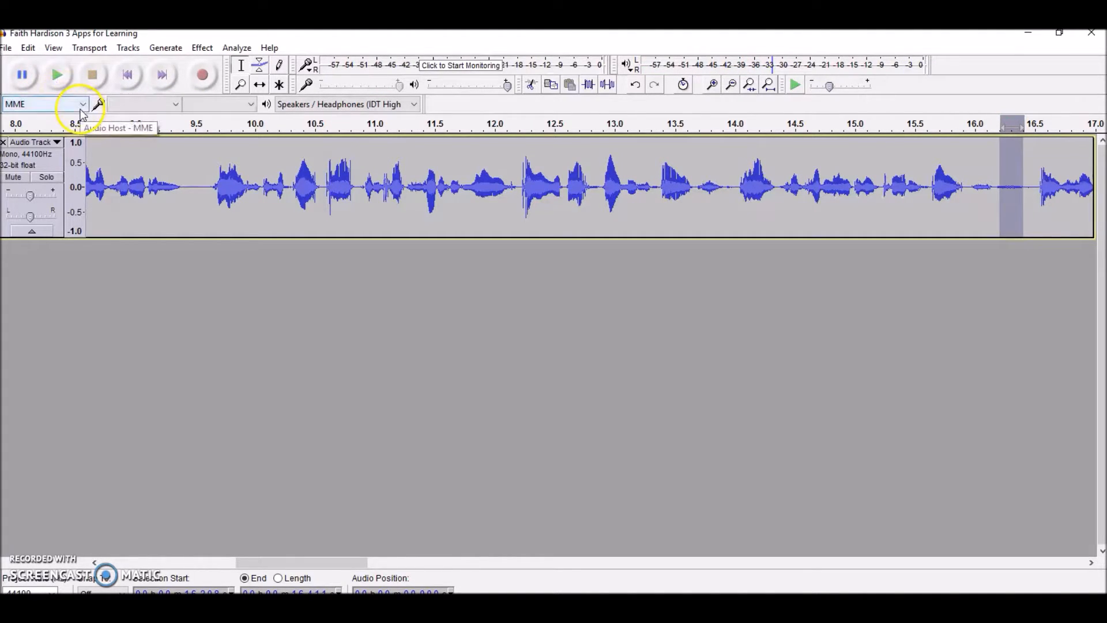
key(Delete)
click(179, 283)
Play the track from about 16.1 s and delete the pause between the phrases near 21 s.
drag(355, 562, 474, 568)
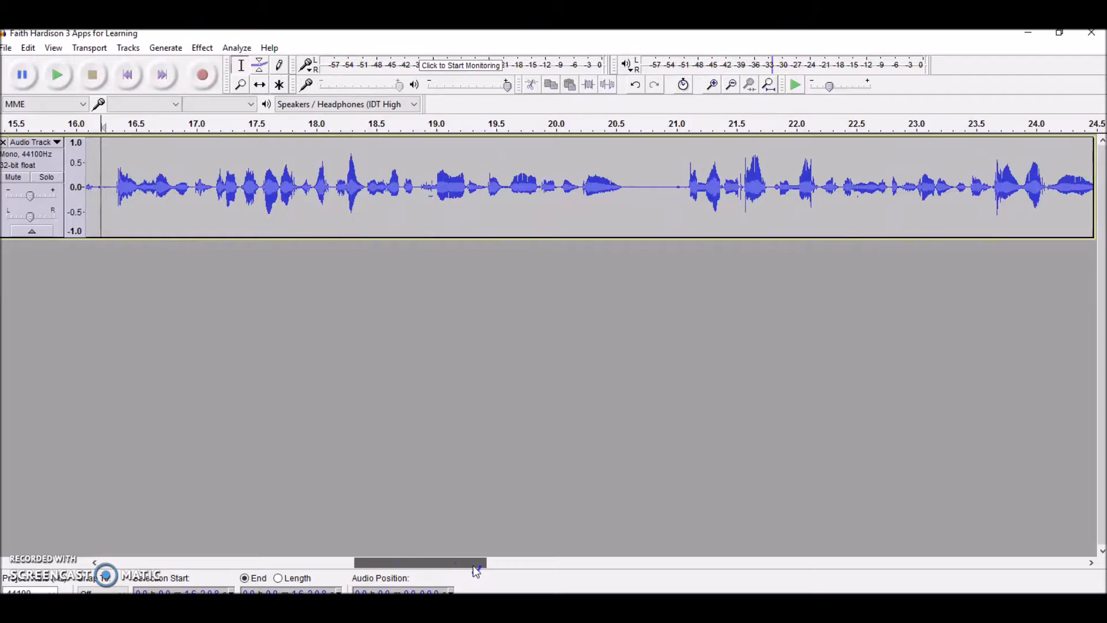
drag(473, 565, 473, 565)
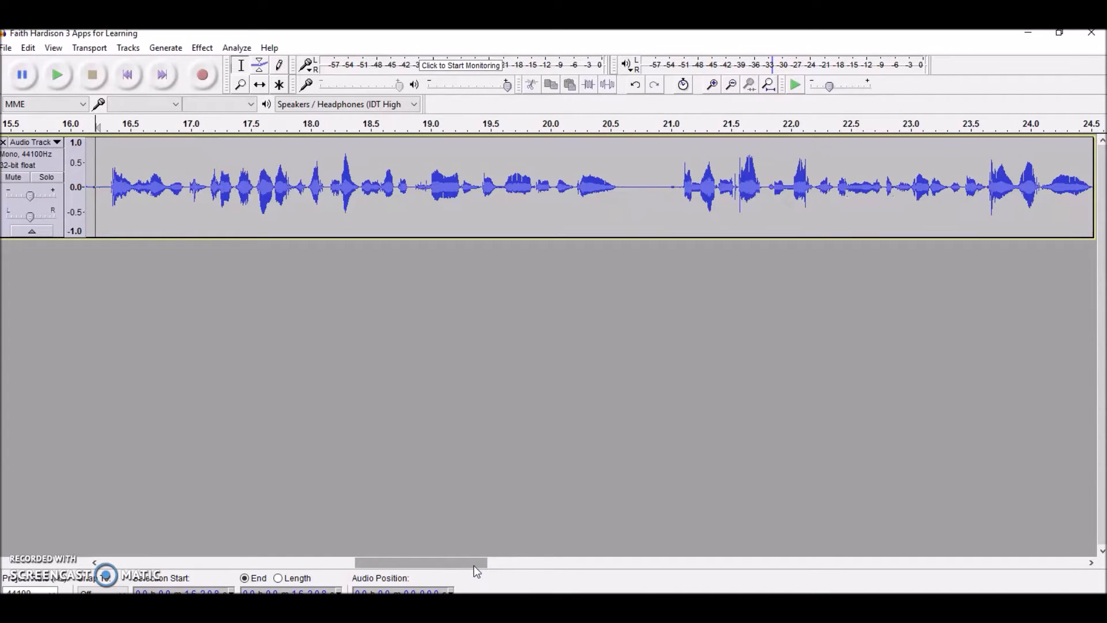
drag(622, 185, 679, 194)
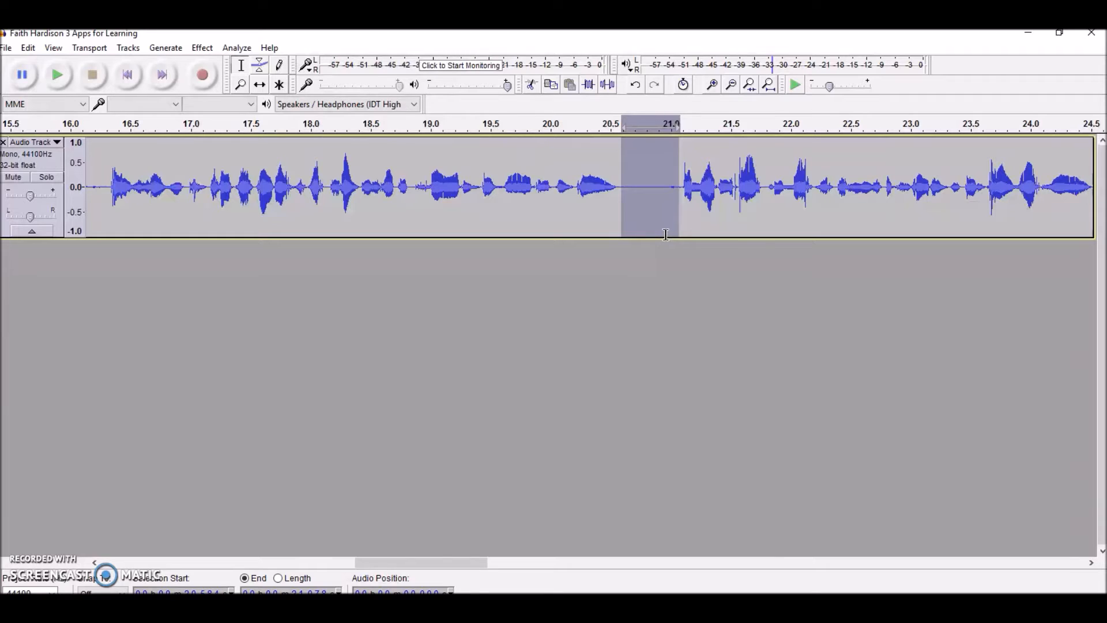
click(87, 191)
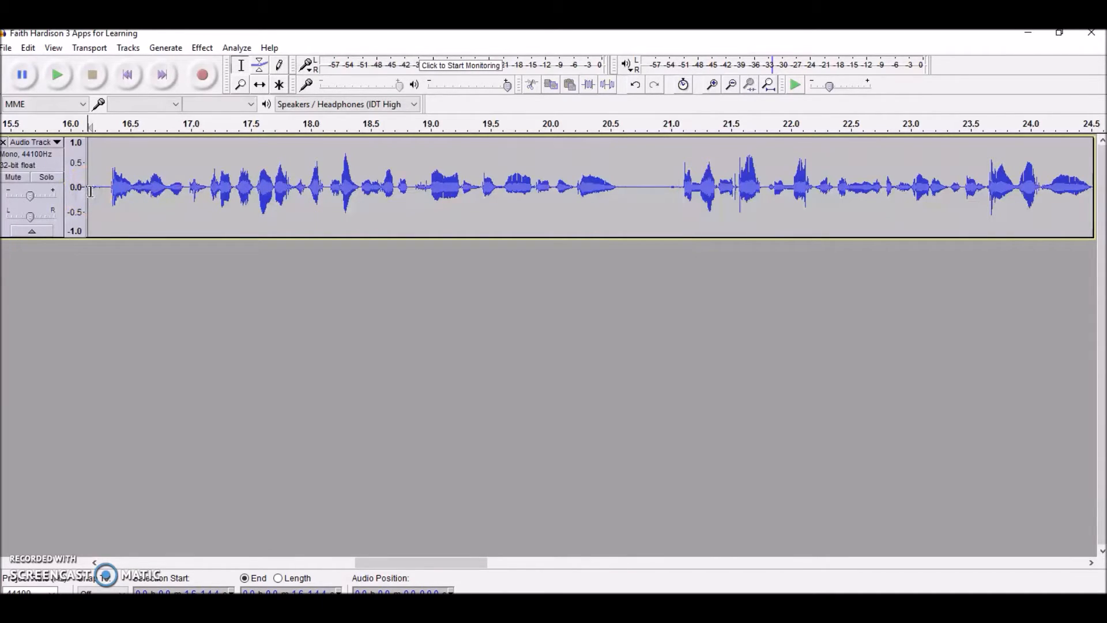
click(57, 75)
click(97, 79)
drag(632, 192, 684, 193)
key(Delete)
Listen through the following part of the track up to about 36.85 s and delete its unwanted sections.
drag(431, 562, 503, 562)
key(Delete)
drag(529, 192, 626, 186)
click(95, 79)
key(Delete)
click(53, 80)
click(90, 75)
click(61, 79)
click(90, 78)
key(Delete)
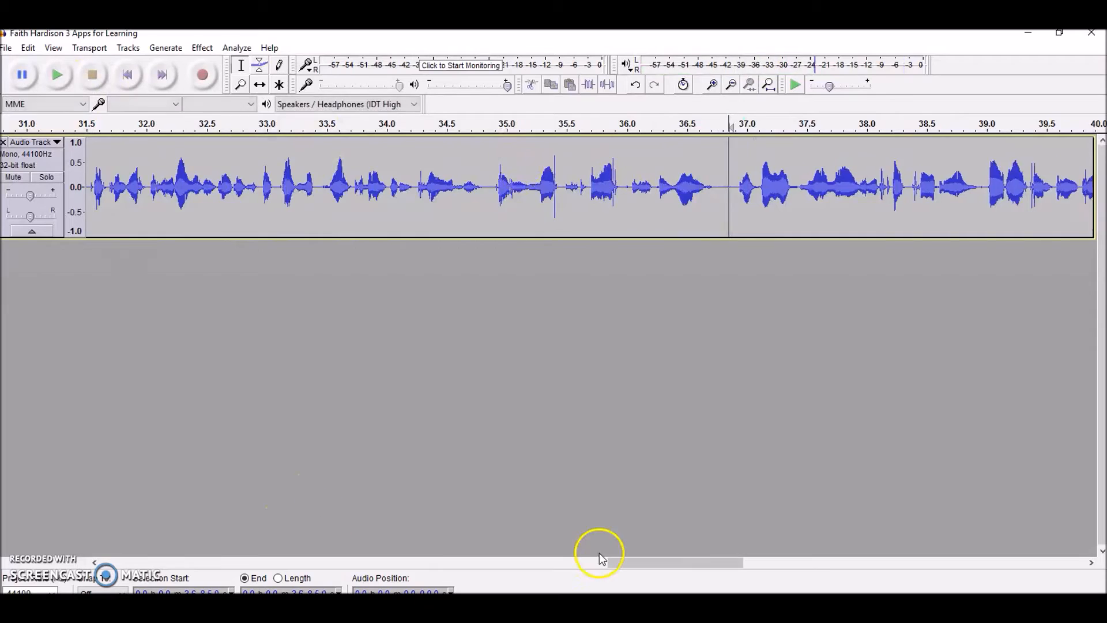
Play the track on from about 36.85 s and delete the next two unwanted sections.
click(58, 78)
click(92, 77)
drag(517, 201, 556, 199)
key(Delete)
click(59, 77)
click(92, 78)
drag(627, 193, 675, 193)
key(Delete)
Play on to the end of the track, check the silent tail from about 56.15 to 58.13 s and delete it.
click(95, 79)
click(58, 77)
drag(842, 559, 997, 563)
click(94, 82)
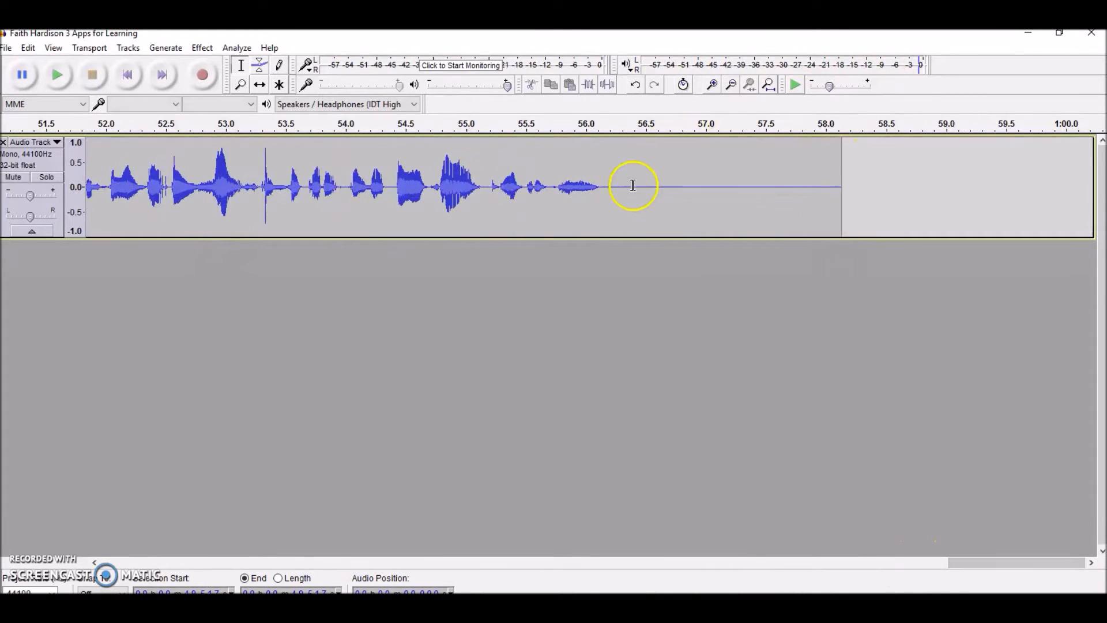
drag(604, 186, 840, 179)
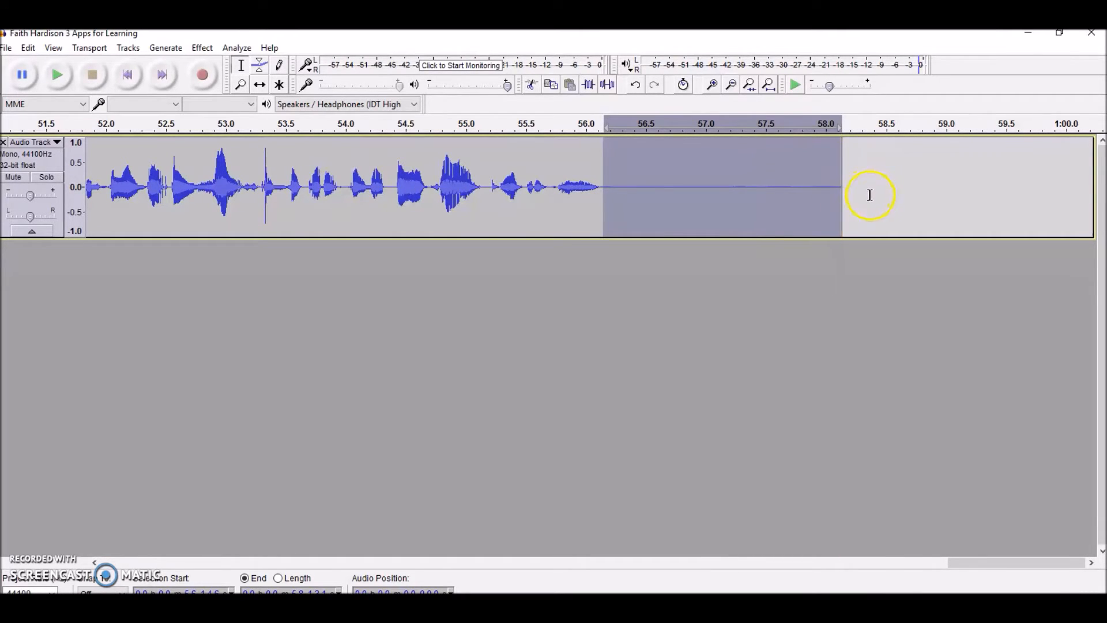
click(59, 75)
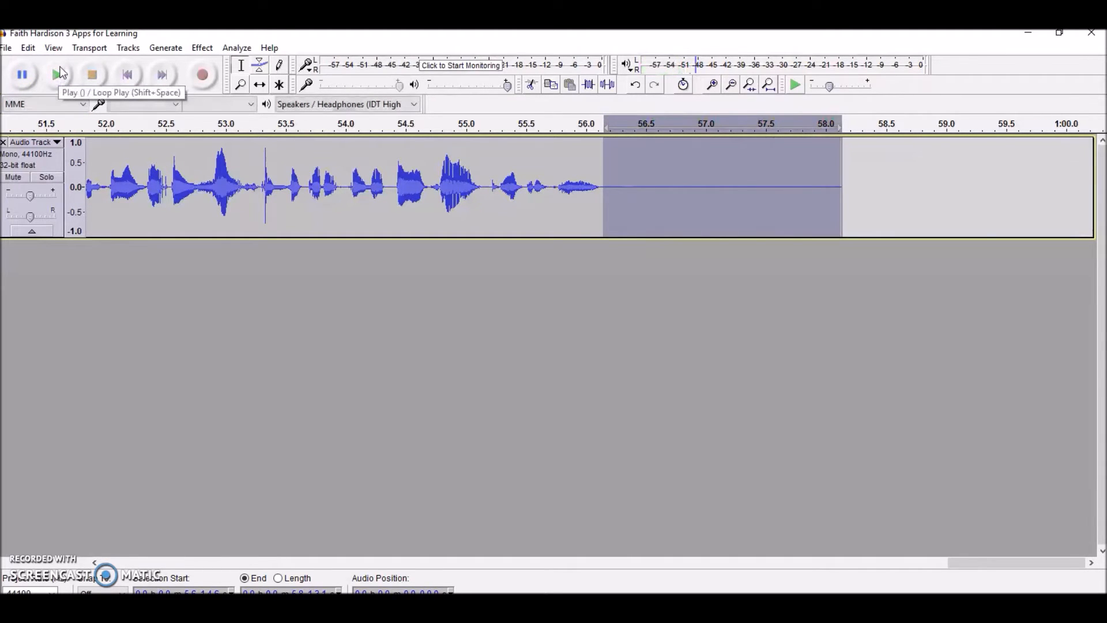
key(Delete)
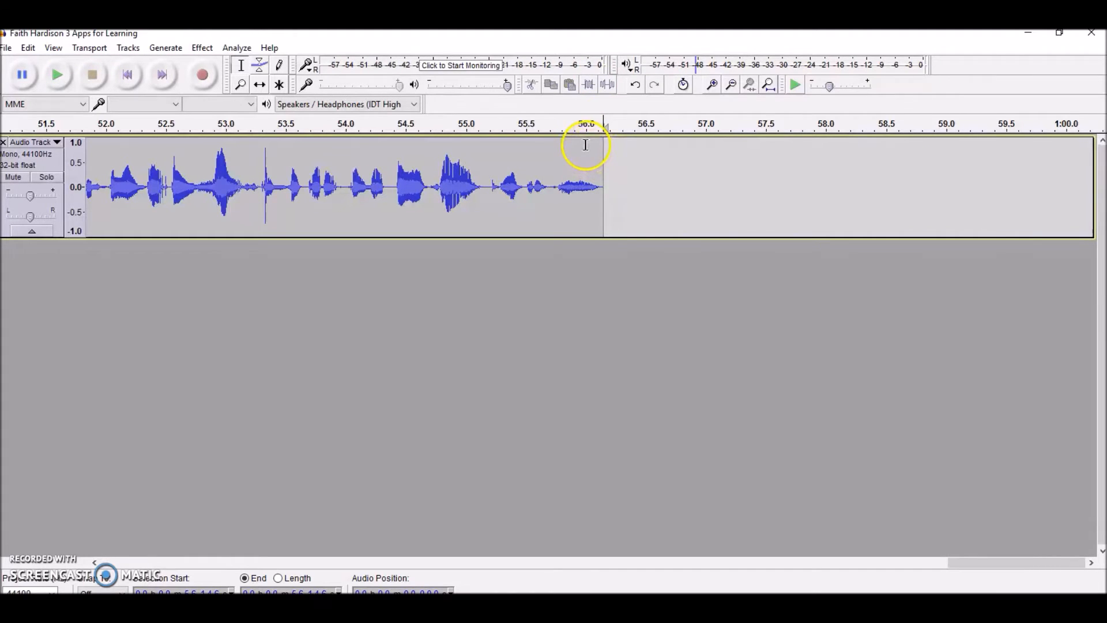
Return to the start of the track and save the project.
click(128, 75)
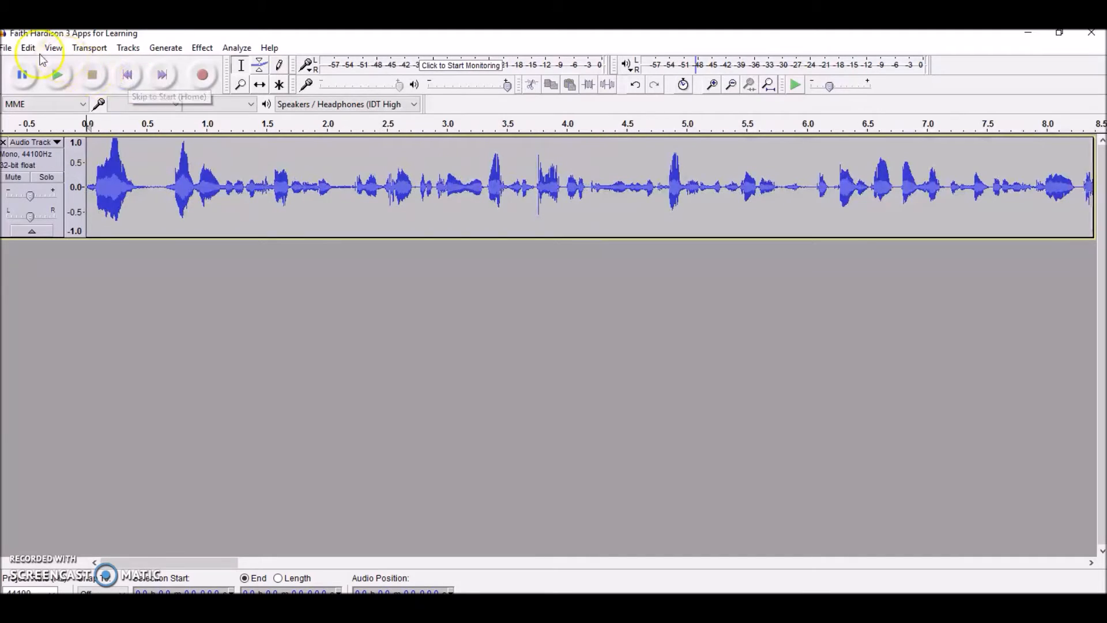
click(6, 49)
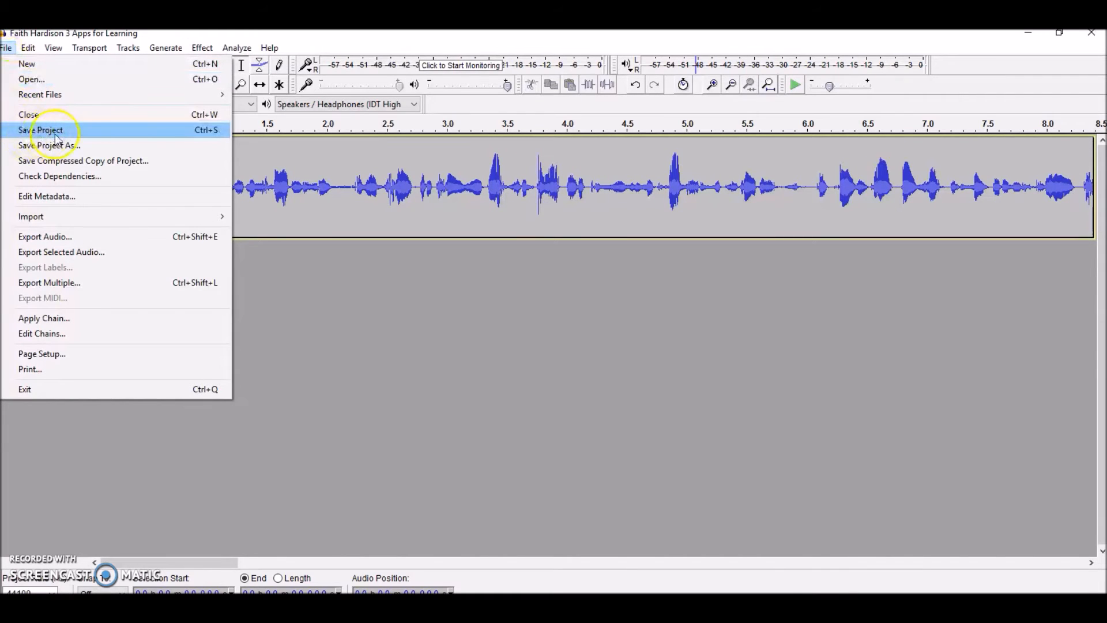
click(77, 133)
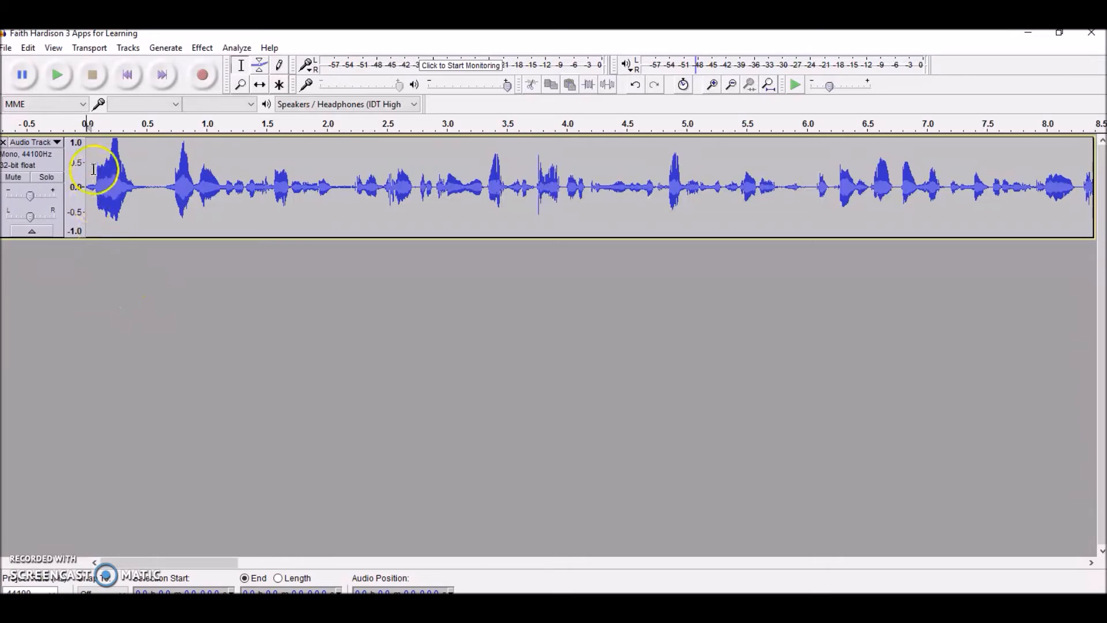
Export the audio to the Desktop as a WAV (Microsoft) signed 16-bit PCM file, replacing the existing file and leaving the metadata empty.
click(8, 50)
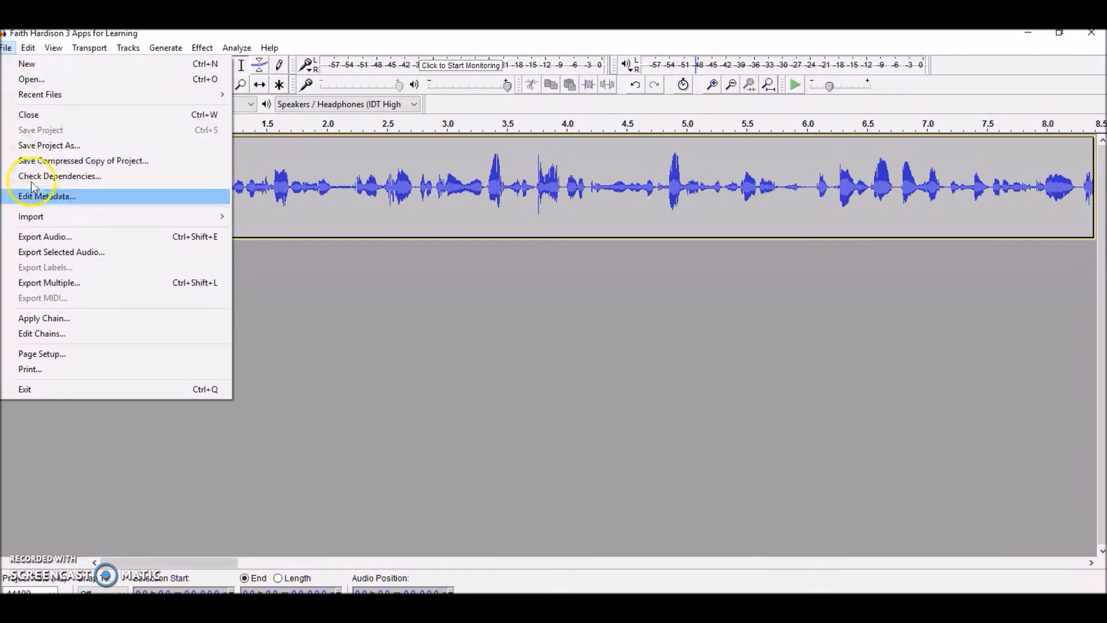
click(85, 237)
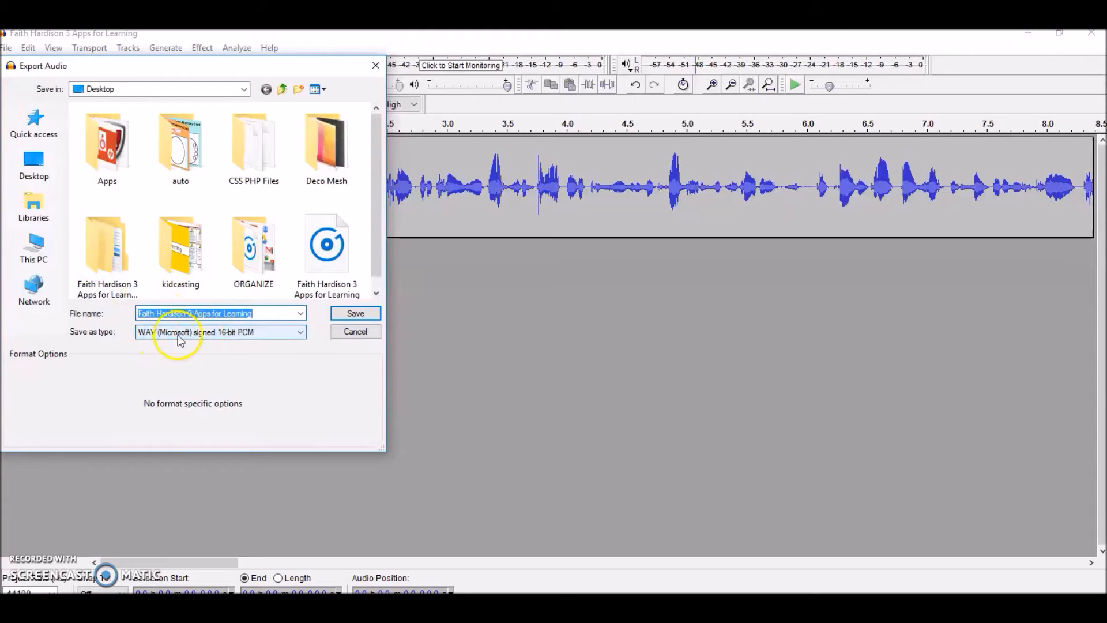
click(42, 174)
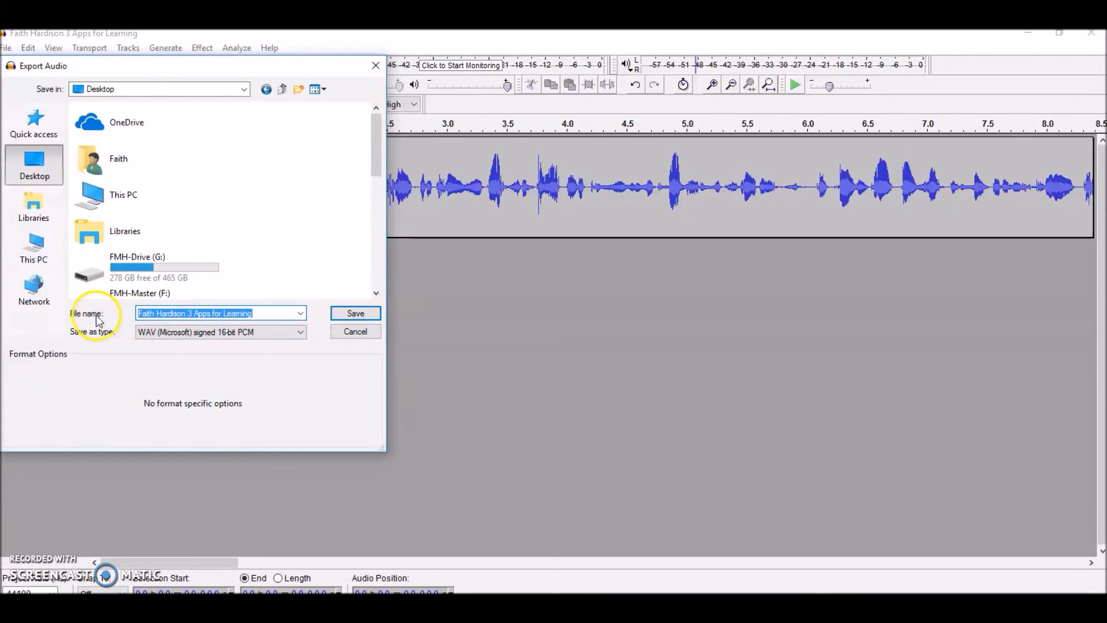
click(355, 316)
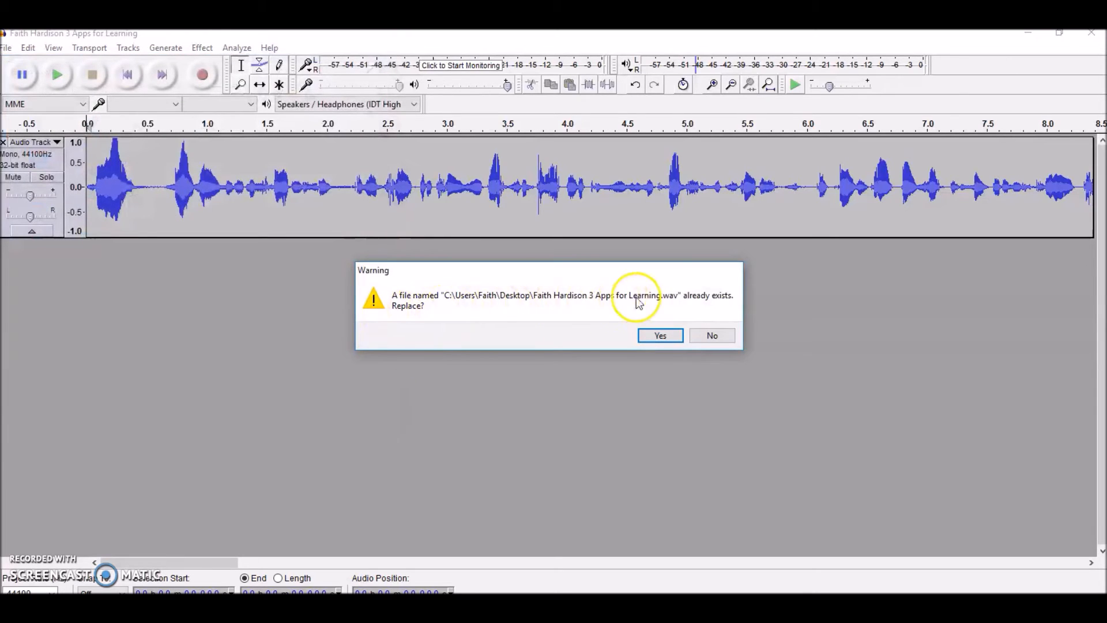
click(644, 335)
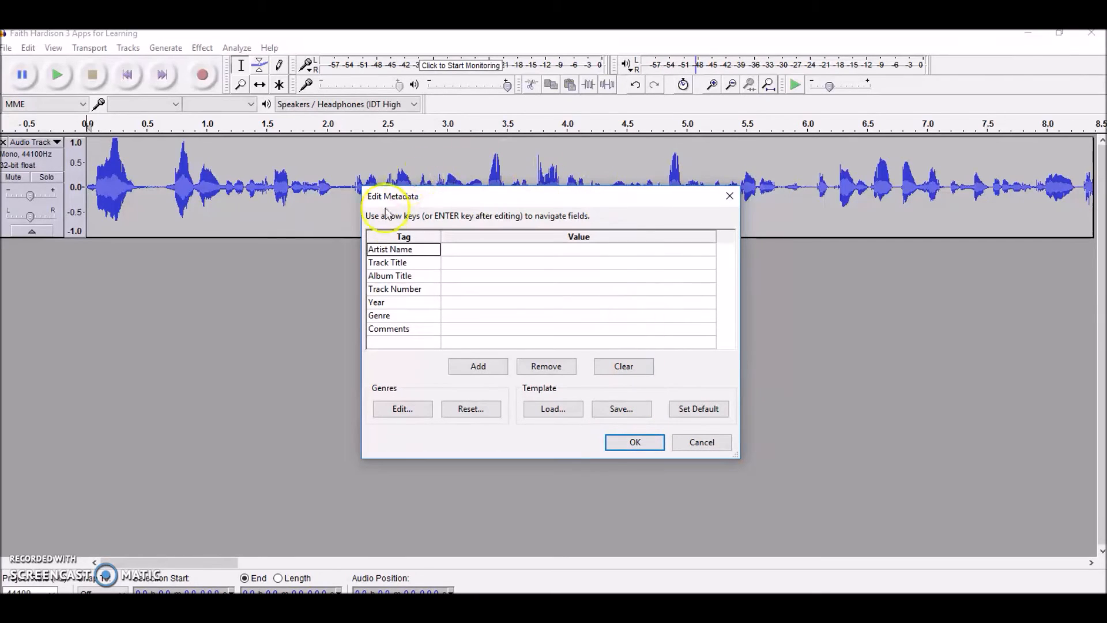
click(655, 450)
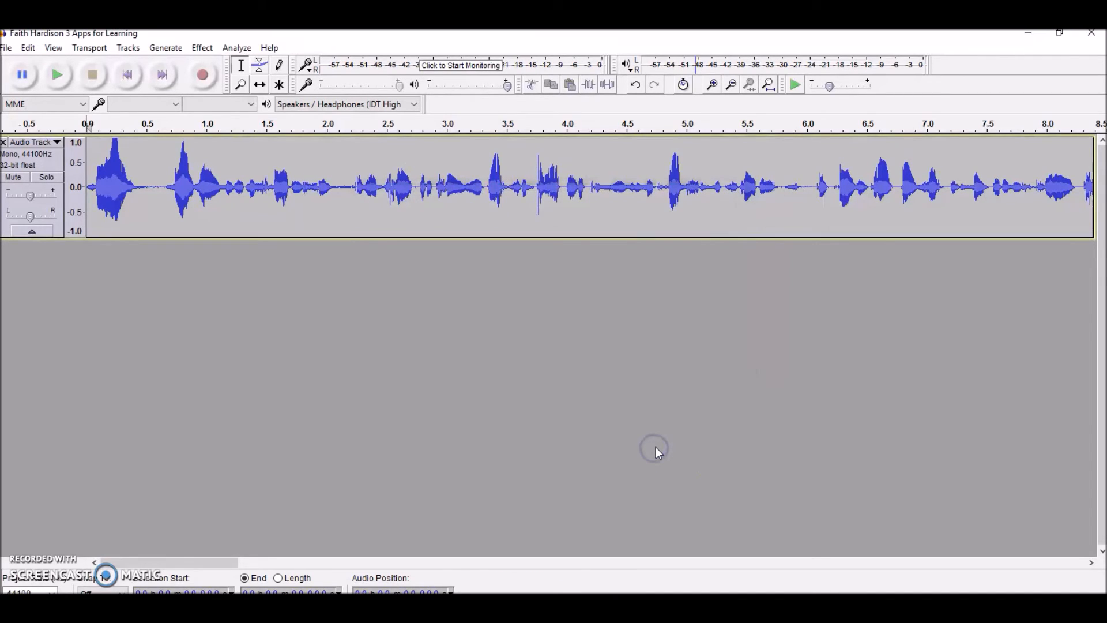
Switch to the Windows desktop and select the exported audio file.
click(1029, 36)
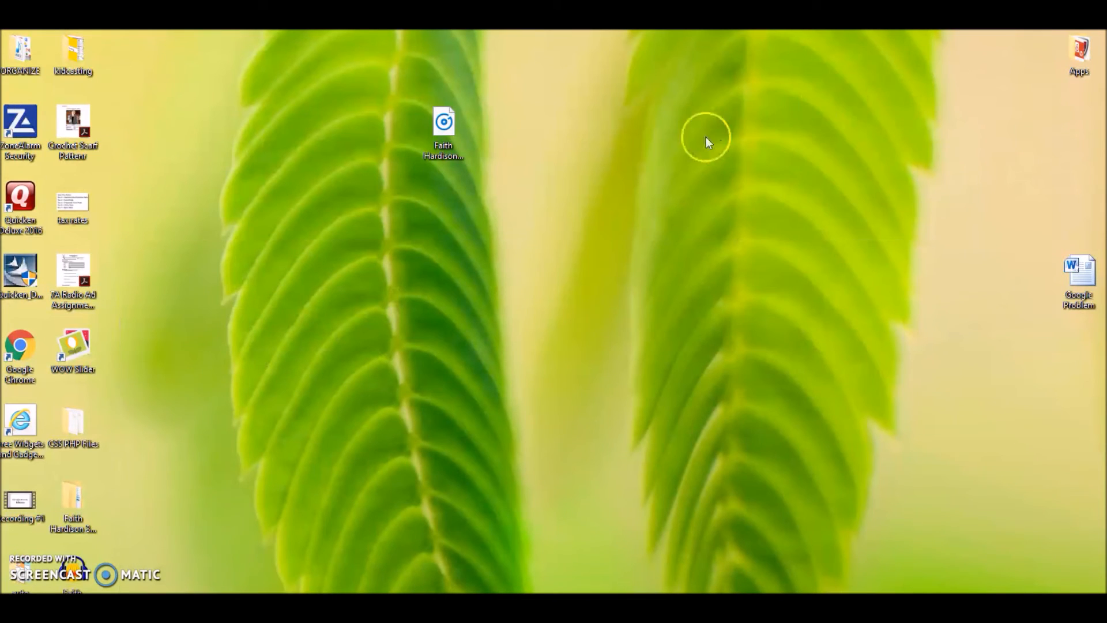
click(448, 142)
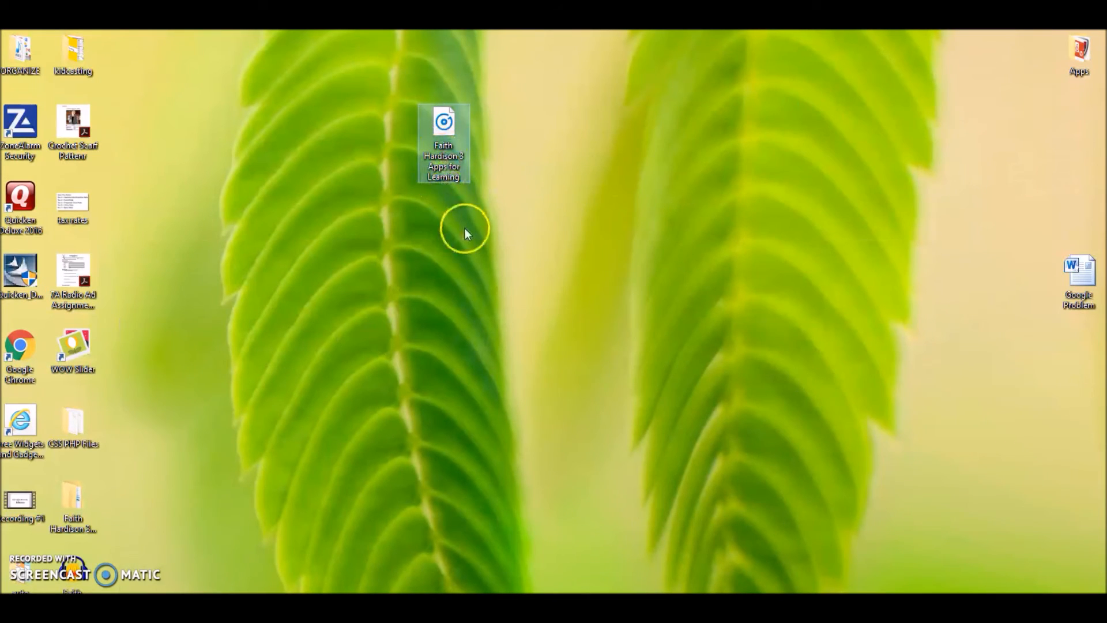
click(455, 171)
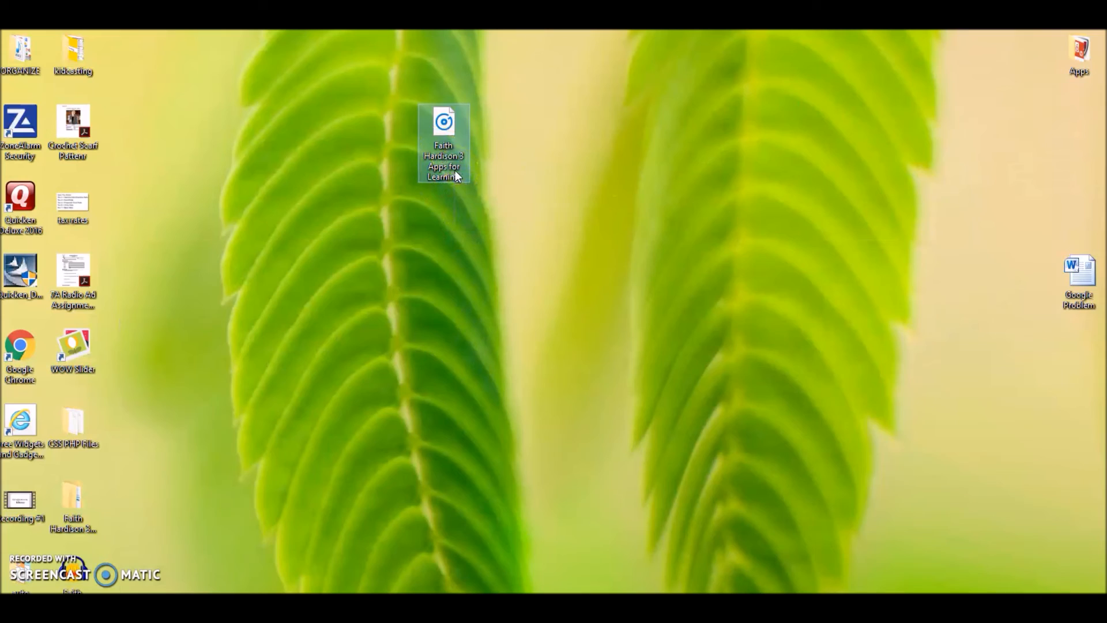
click(450, 129)
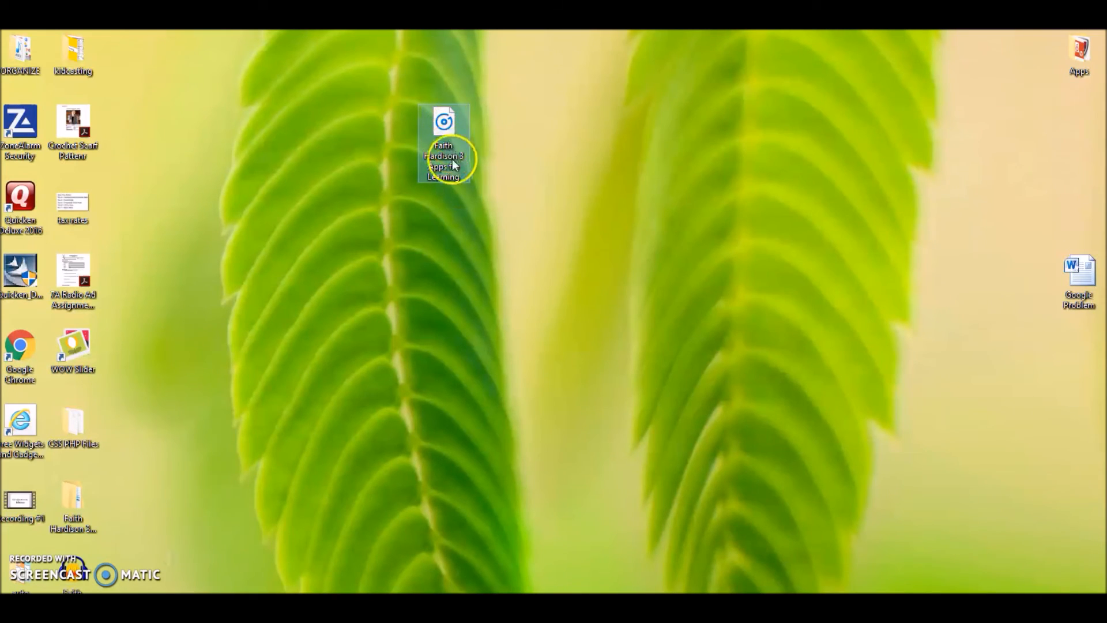